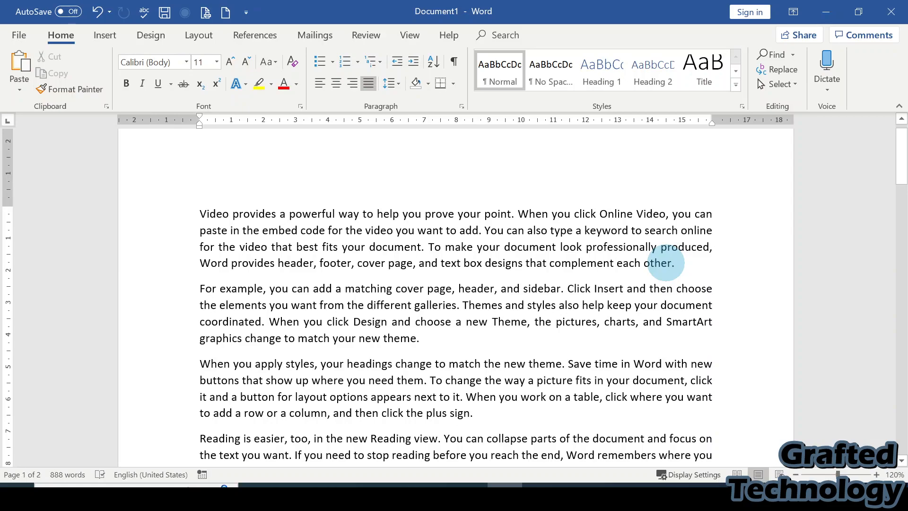
{"action": "left_click", "coordinate": [246, 36]}
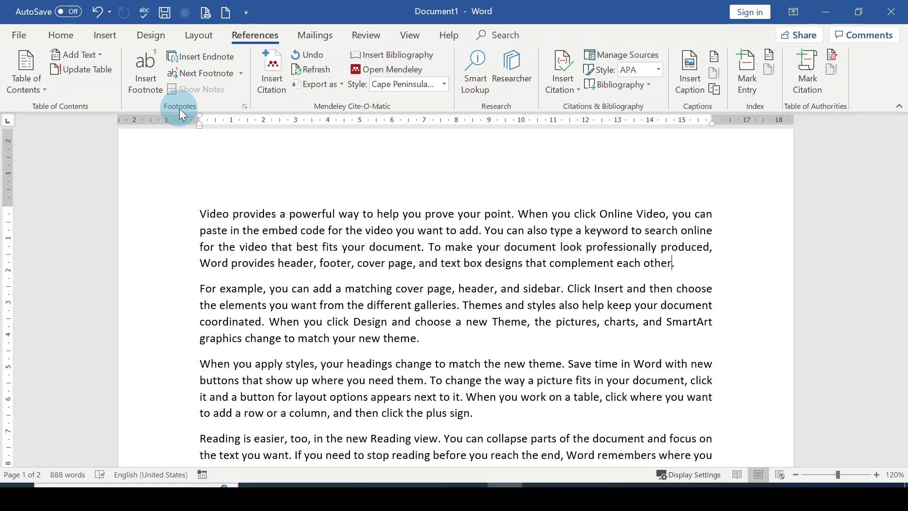
{"action": "left_click", "coordinate": [149, 86]}
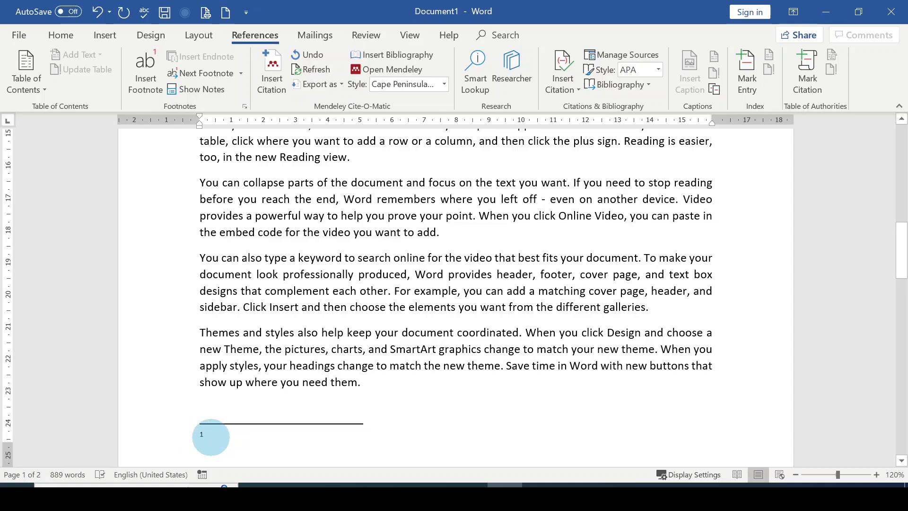
{"action": "type", "text": "https://support.microsoft.com/en-us/office/insert-footnotes-and-endnotes"}
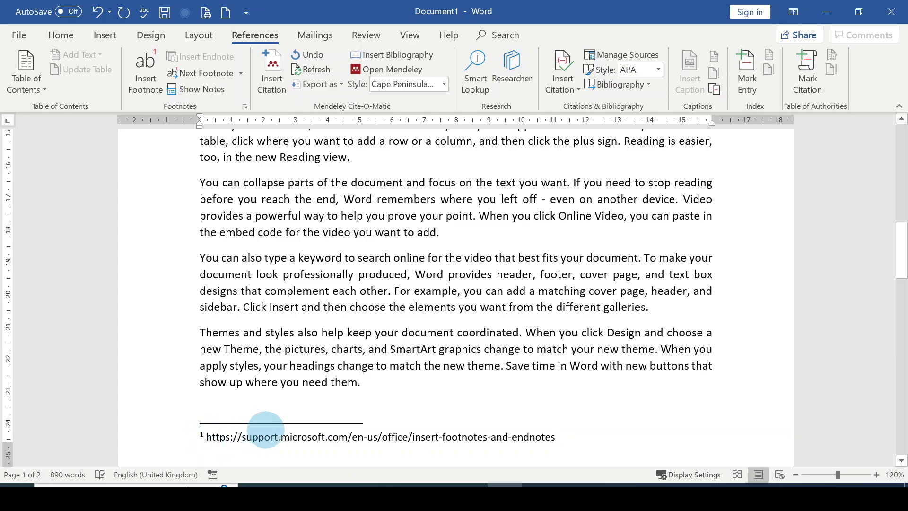
- Jump from the footnote to its reference mark in the first paragraph and preview the note text there
{"action": "double_click", "coordinate": [202, 435]}
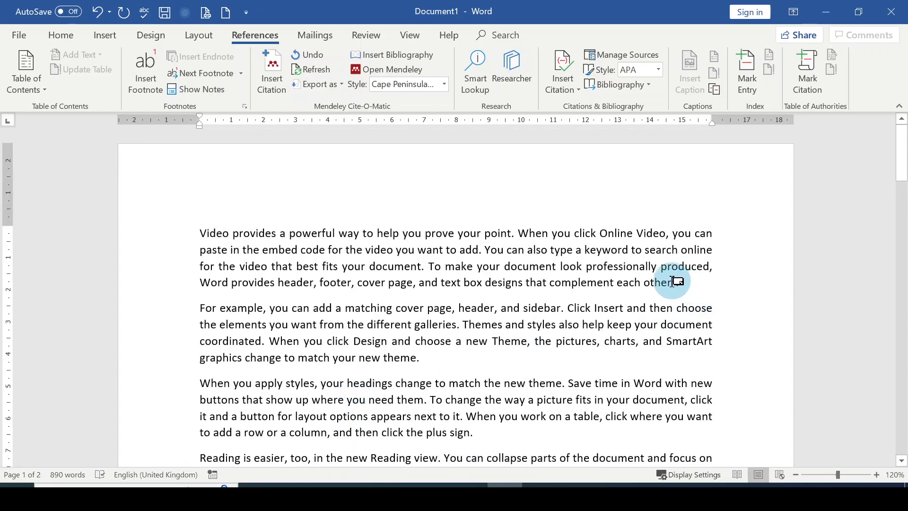
{"action": "mouse_move", "coordinate": [669, 282]}
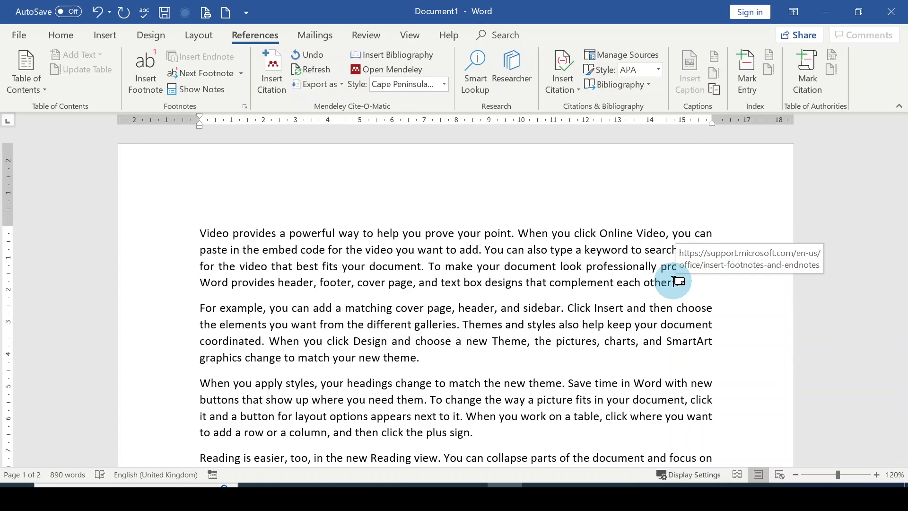
{"action": "scroll", "coordinate": [450, 324], "scroll_direction": "down", "scroll_amount": 1}
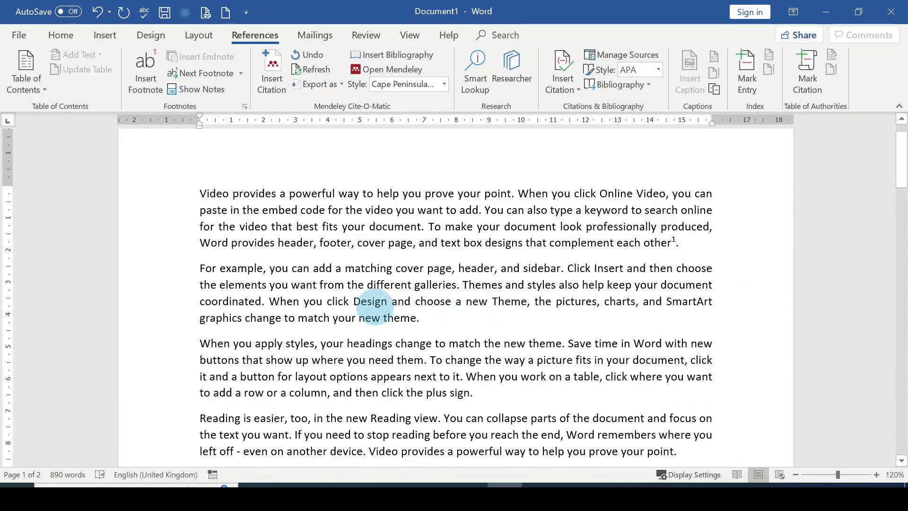
{"action": "left_click", "coordinate": [413, 318]}
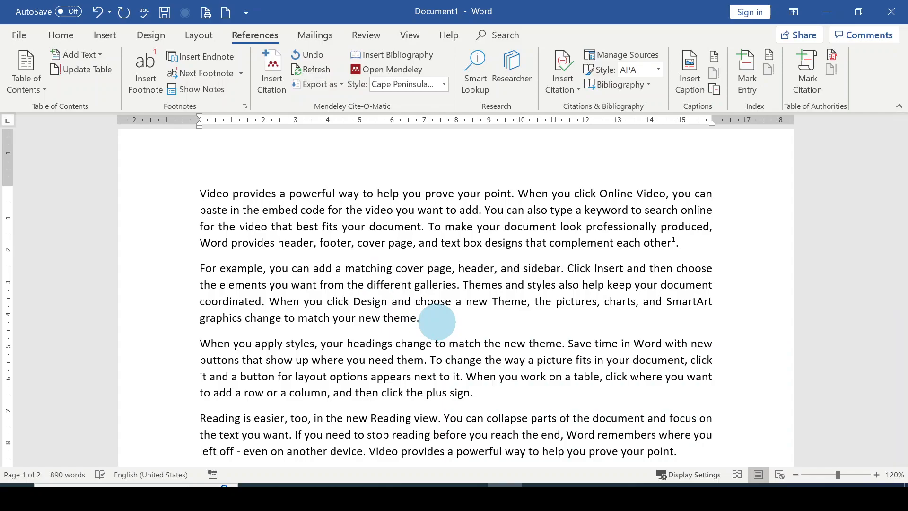
{"action": "left_click", "coordinate": [200, 343]}
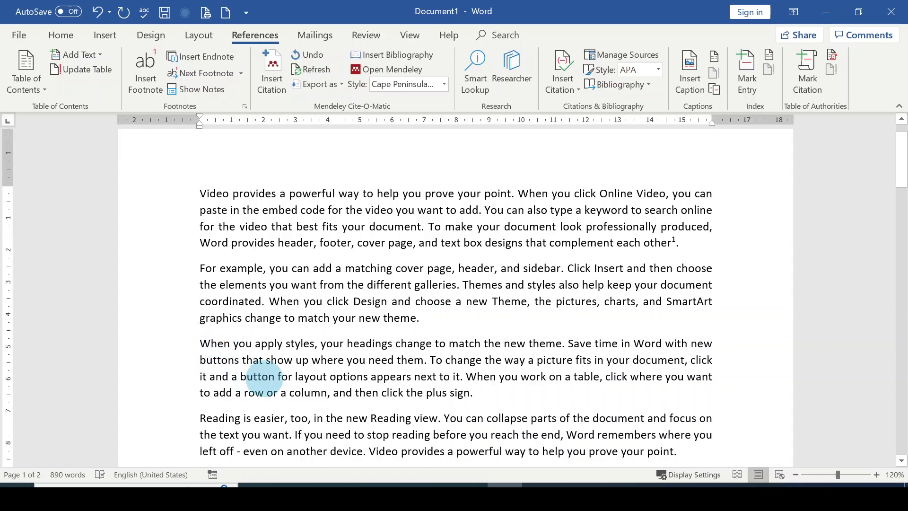
{"action": "left_click", "coordinate": [419, 318]}
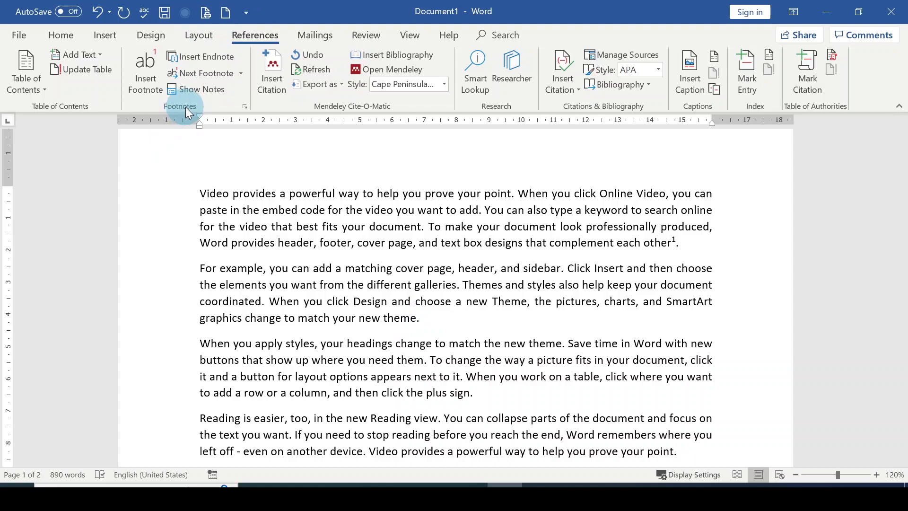
{"action": "left_click", "coordinate": [148, 88]}
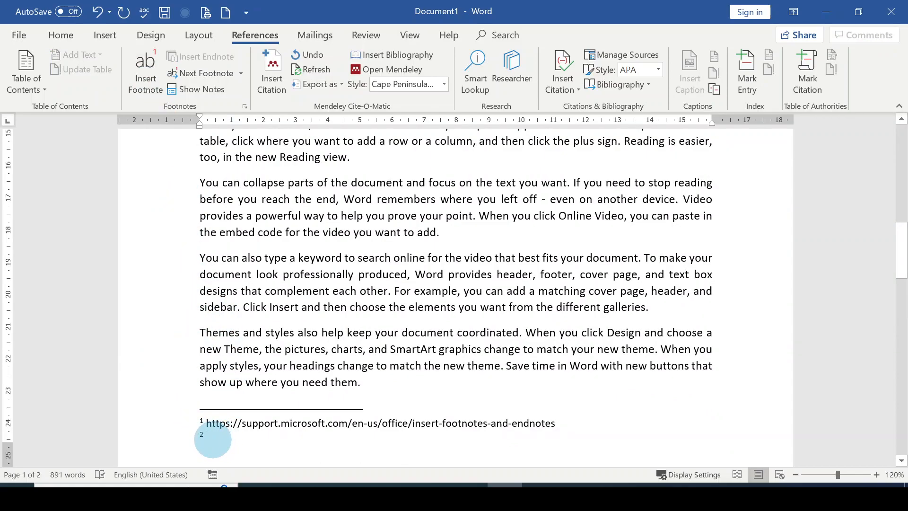
{"action": "type", "text": "ource:"}
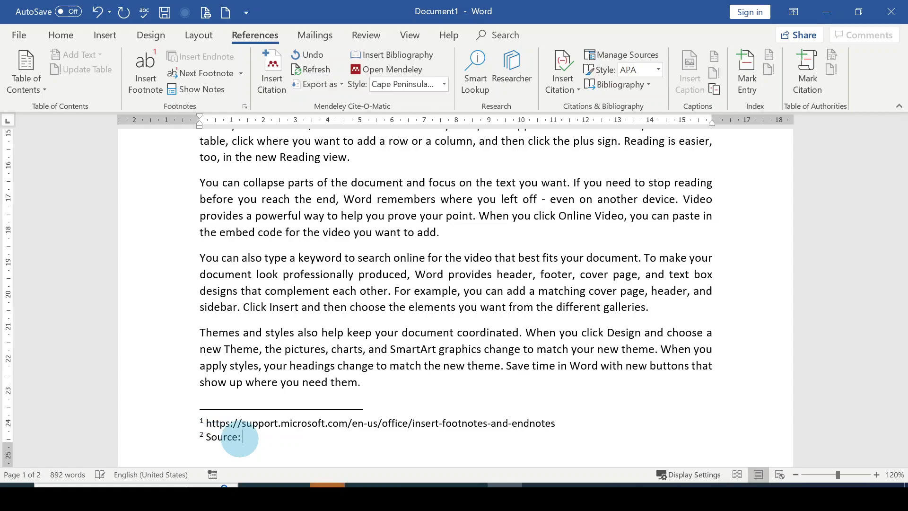
{"action": "type", "text": "https://www.howtogeek.com/359187/how-to-use-footnotes-and-endnotes-in-microsoft-word/"}
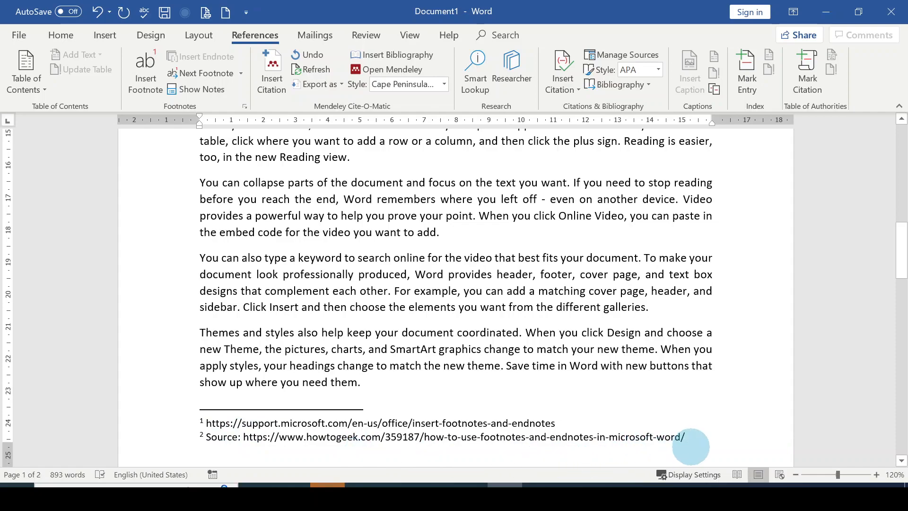
- Review both footnotes at the page end, then follow footnote 1 back to its reference mark and preview its note
{"action": "scroll", "coordinate": [692, 442], "scroll_direction": "down", "scroll_amount": 3}
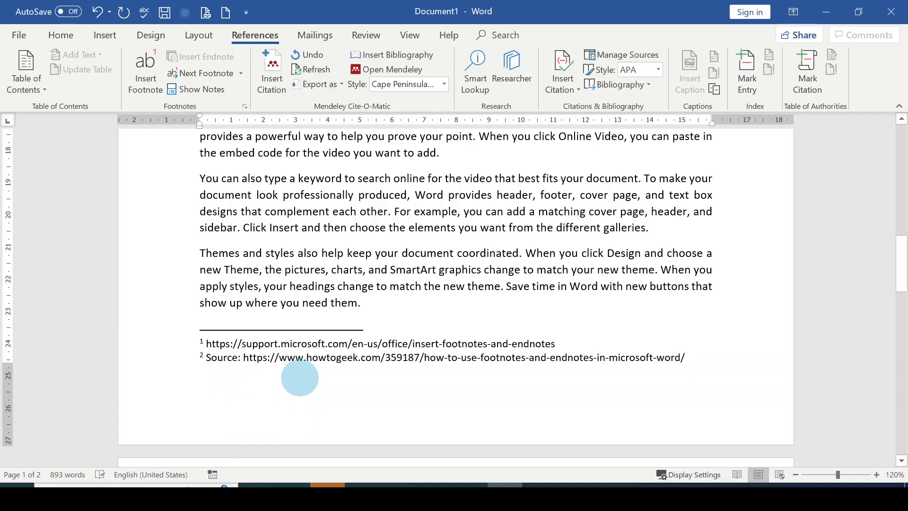
{"action": "scroll", "coordinate": [299, 377], "scroll_direction": "up", "scroll_amount": 1}
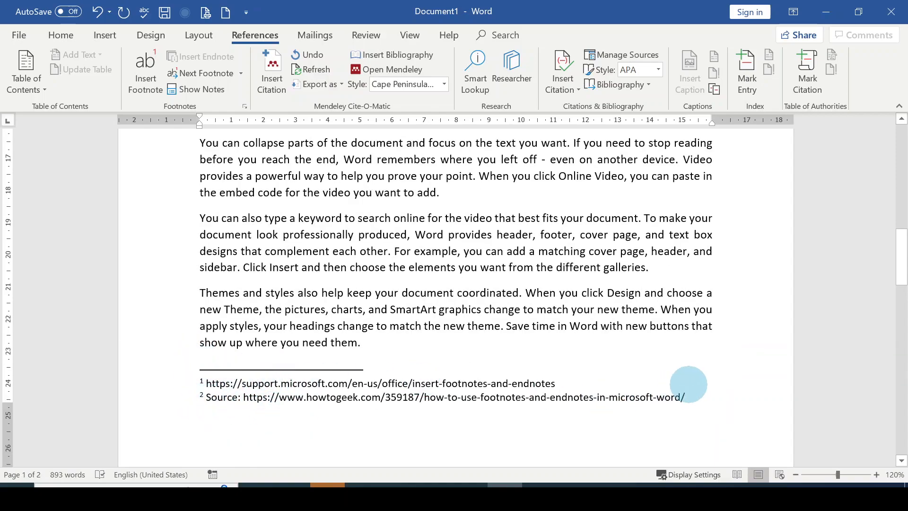
{"action": "scroll", "coordinate": [701, 387], "scroll_direction": "up", "scroll_amount": 2}
{"action": "scroll", "coordinate": [701, 386], "scroll_direction": "down", "scroll_amount": 5}
{"action": "left_click", "coordinate": [204, 283]}
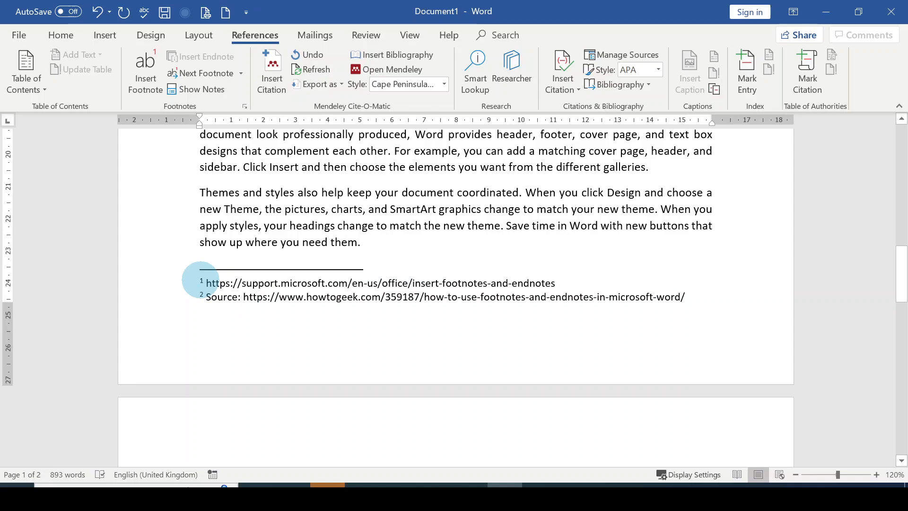
{"action": "left_click", "coordinate": [201, 281]}
{"action": "double_click", "coordinate": [201, 281]}
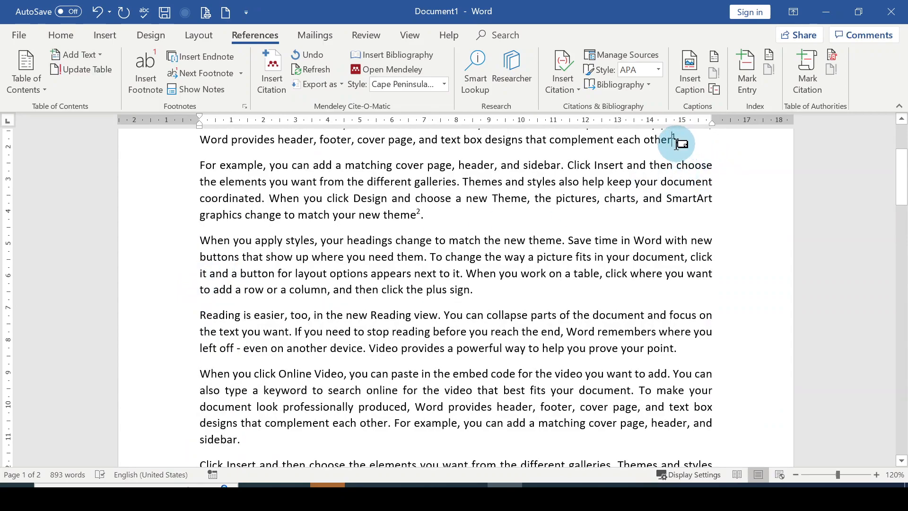
{"action": "mouse_move", "coordinate": [674, 143]}
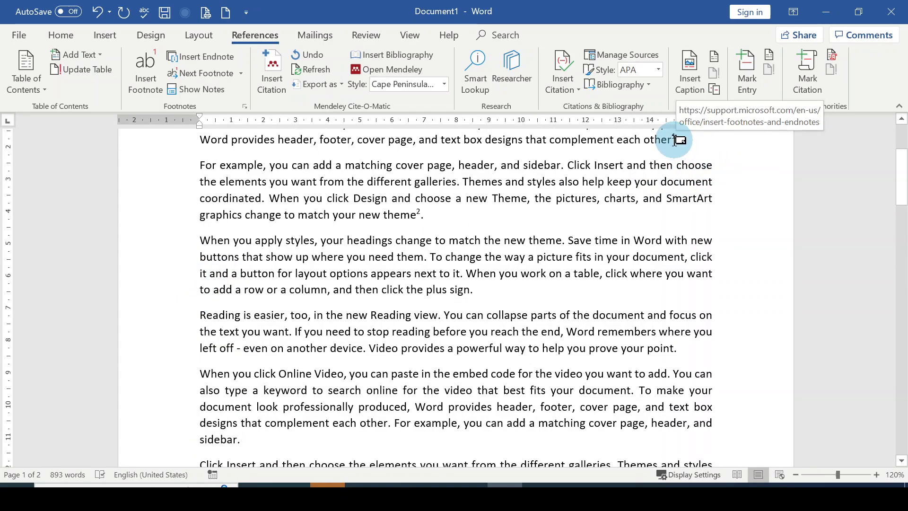
- Compare the footnotes with their reference marks in the first two paragraphs, previewing the note text at each mark
{"action": "scroll", "coordinate": [679, 156], "scroll_direction": "up", "scroll_amount": 3}
{"action": "scroll", "coordinate": [680, 279], "scroll_direction": "down", "scroll_amount": 12}
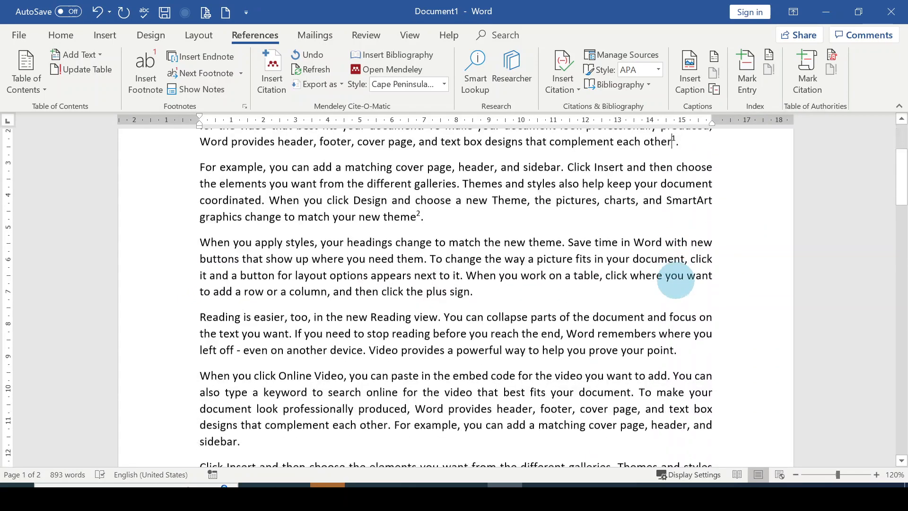
{"action": "scroll", "coordinate": [676, 280], "scroll_direction": "up", "scroll_amount": 3}
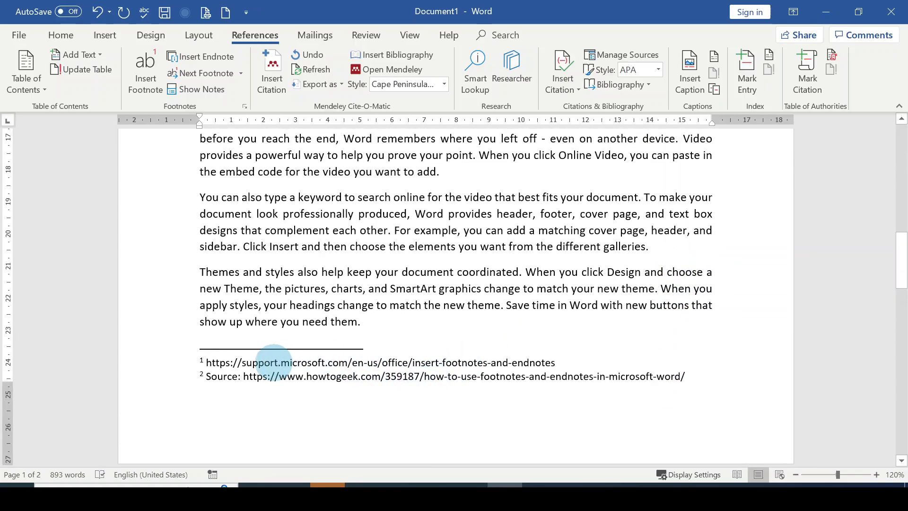
{"action": "scroll", "coordinate": [734, 293], "scroll_direction": "up", "scroll_amount": 2}
{"action": "scroll", "coordinate": [734, 293], "scroll_direction": "up", "scroll_amount": 7}
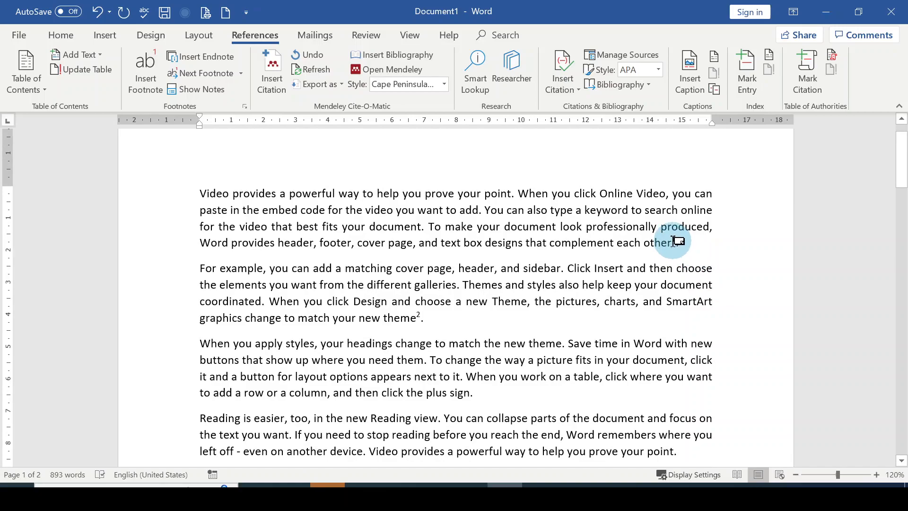
{"action": "mouse_move", "coordinate": [675, 239]}
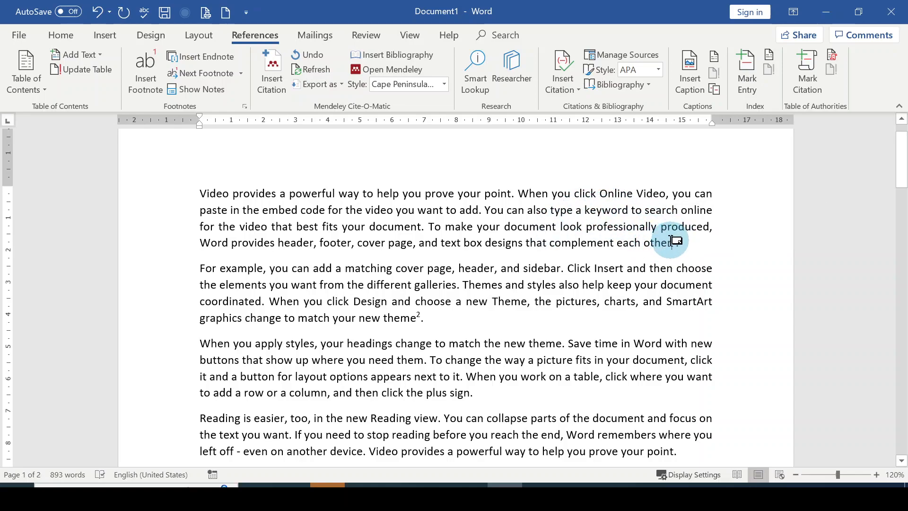
{"action": "scroll", "coordinate": [418, 235], "scroll_direction": "down", "scroll_amount": 2}
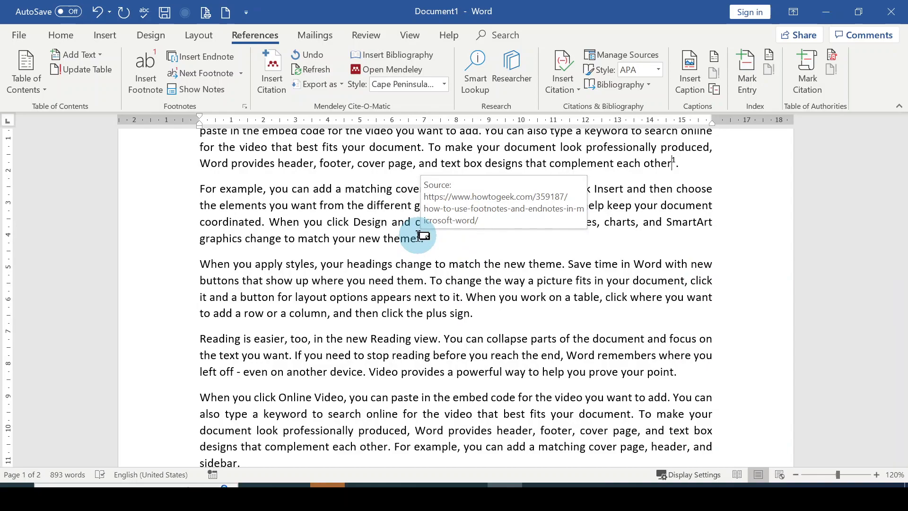
{"action": "scroll", "coordinate": [418, 235], "scroll_direction": "up", "scroll_amount": 2}
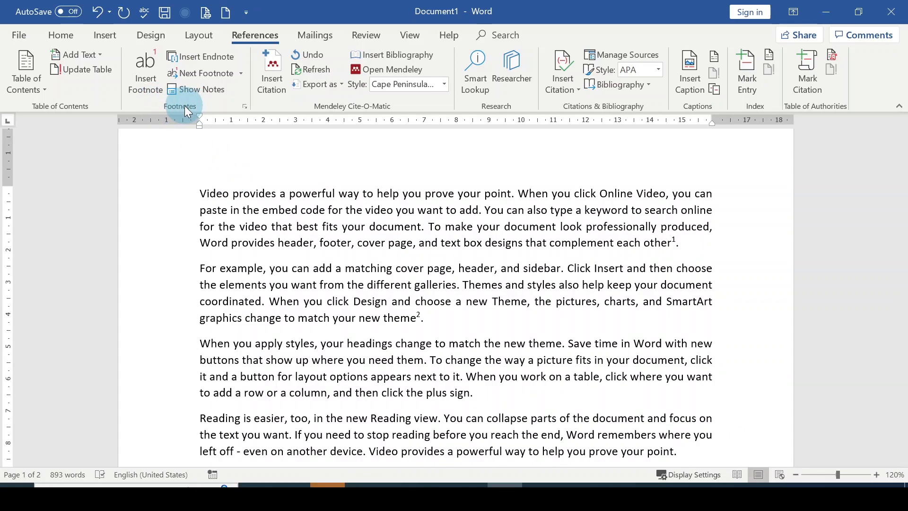
- Navigate to the next footnote reference in the text and back to the previous one
{"action": "left_click", "coordinate": [241, 75]}
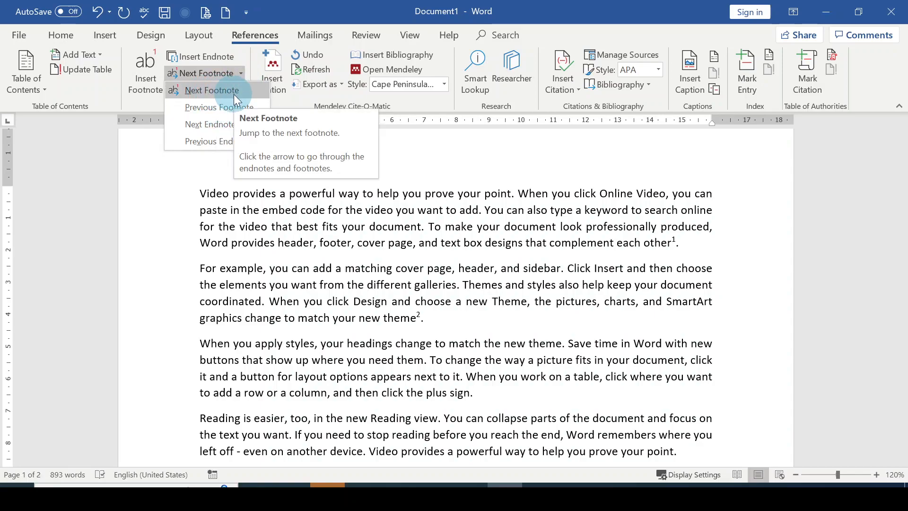
{"action": "left_click", "coordinate": [233, 91]}
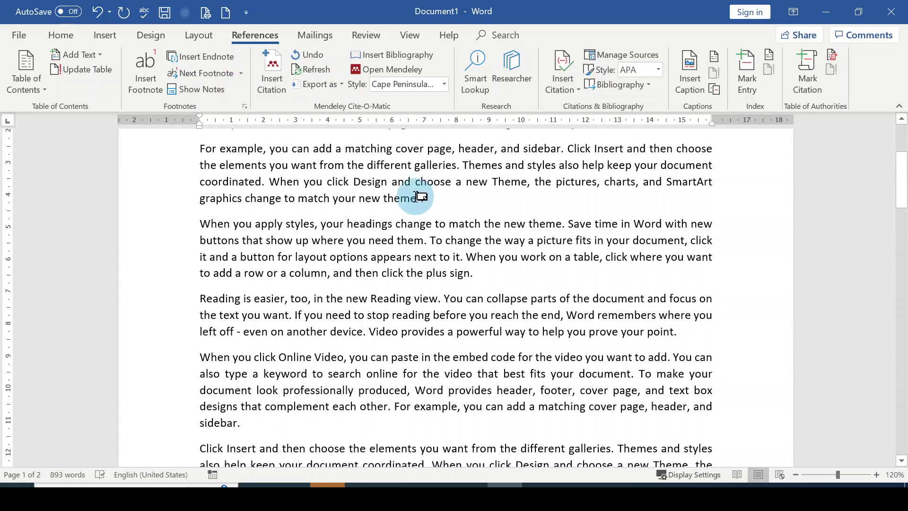
{"action": "left_click", "coordinate": [240, 75]}
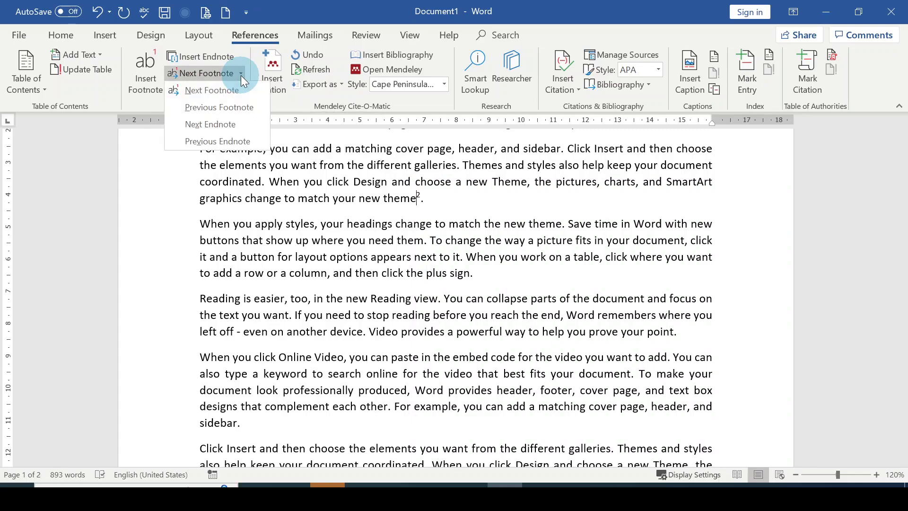
{"action": "left_click", "coordinate": [233, 108]}
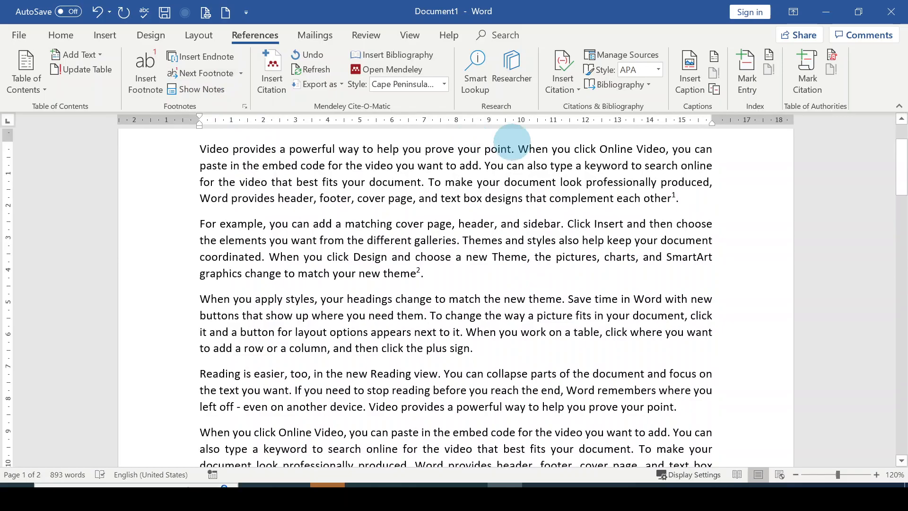
{"action": "mouse_move", "coordinate": [674, 198]}
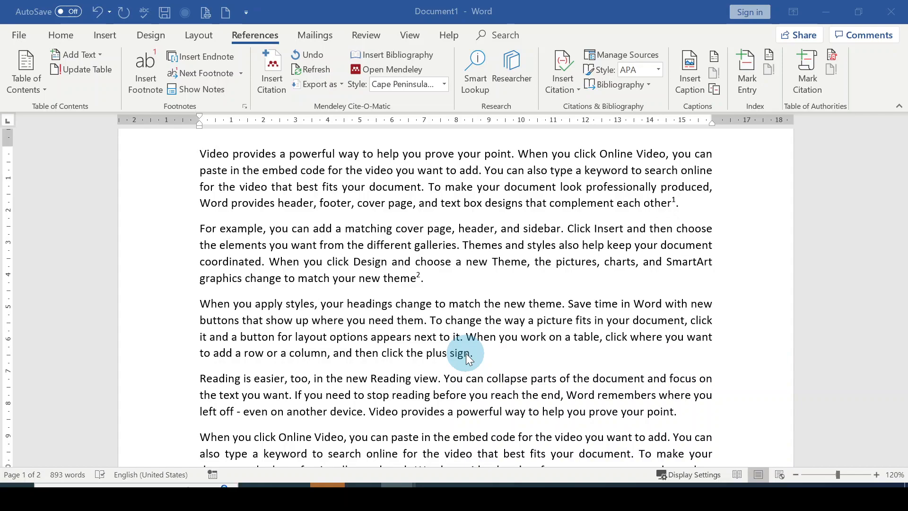
- Add a "Themes and styles" line above the paragraph beginning with those words and insert an endnote after it
{"action": "scroll", "coordinate": [454, 364], "scroll_direction": "down", "scroll_amount": 4}
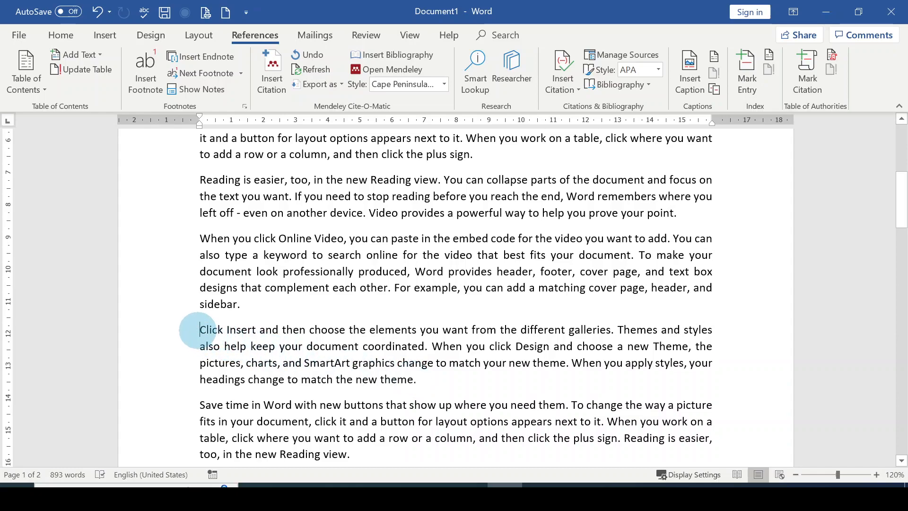
{"action": "left_click", "coordinate": [414, 379]}
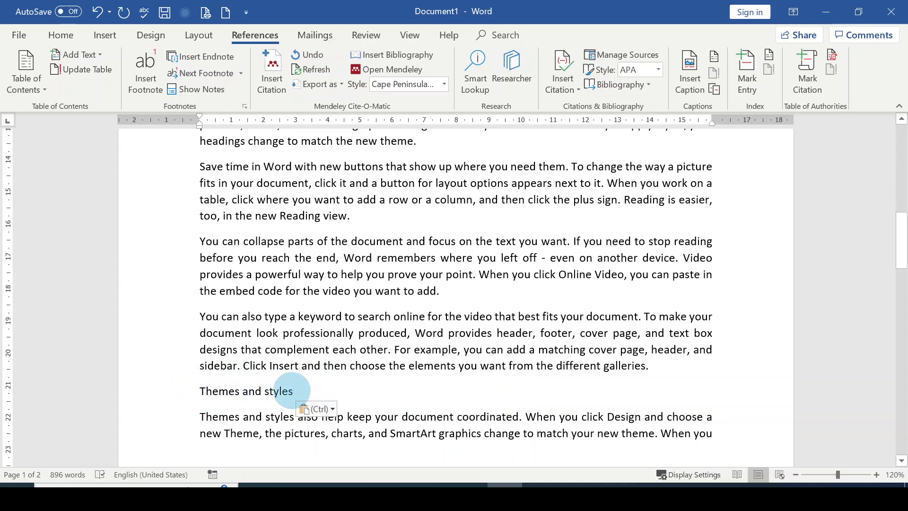
{"action": "left_click", "coordinate": [295, 391]}
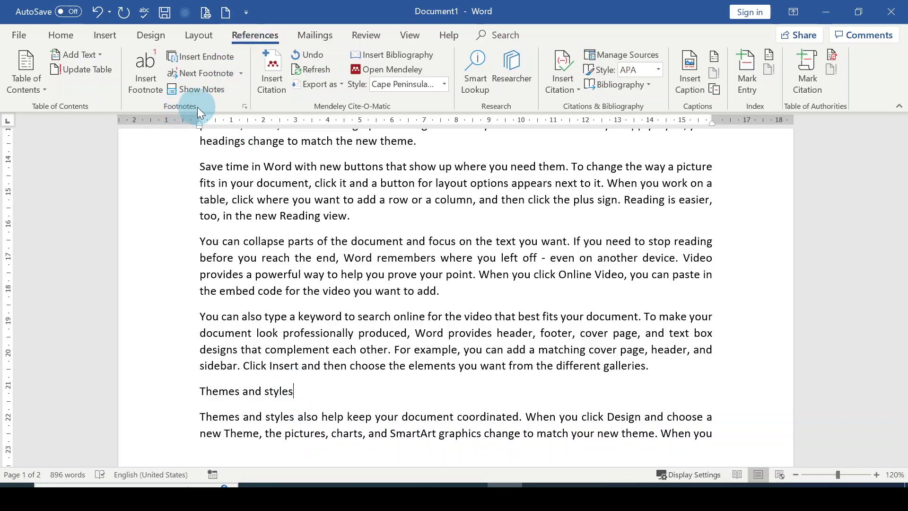
{"action": "left_click", "coordinate": [205, 55]}
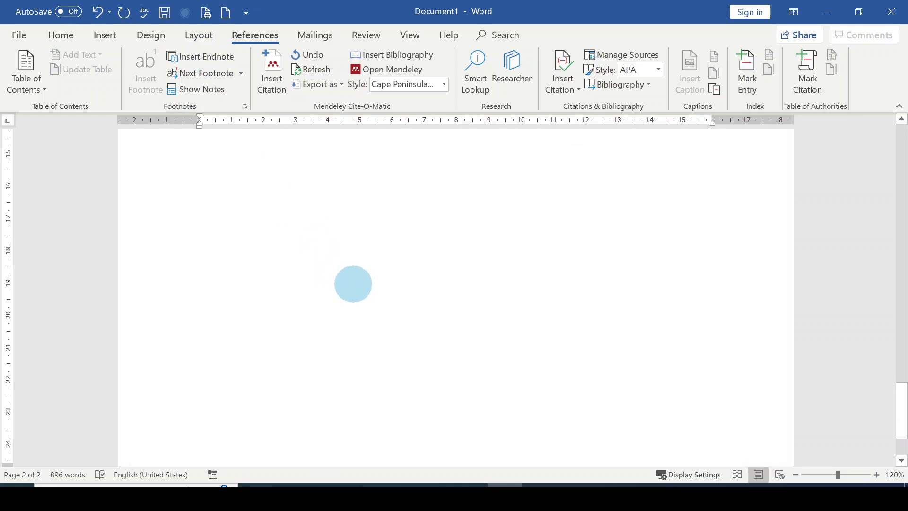
- Locate the new endnote below the last paragraph on page 2 and examine its placement
{"action": "scroll", "coordinate": [353, 283], "scroll_direction": "down", "scroll_amount": 5}
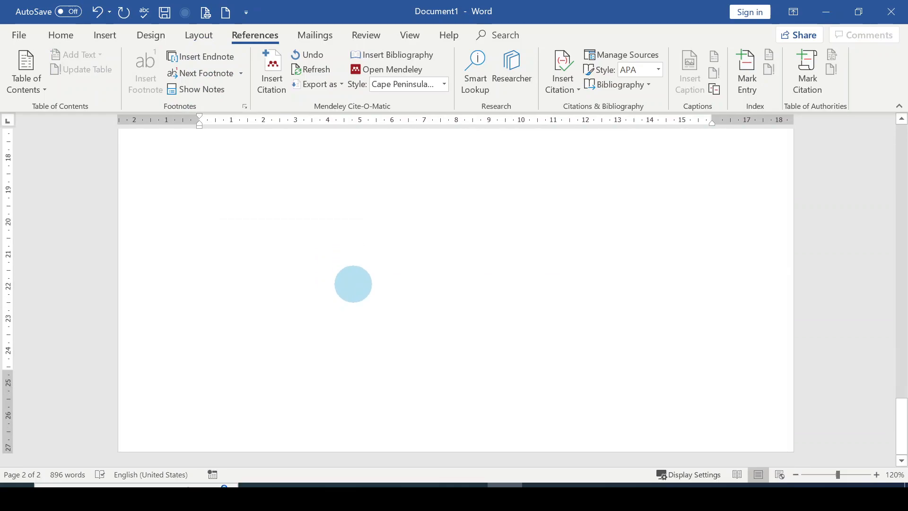
{"action": "scroll", "coordinate": [353, 284], "scroll_direction": "up", "scroll_amount": 5}
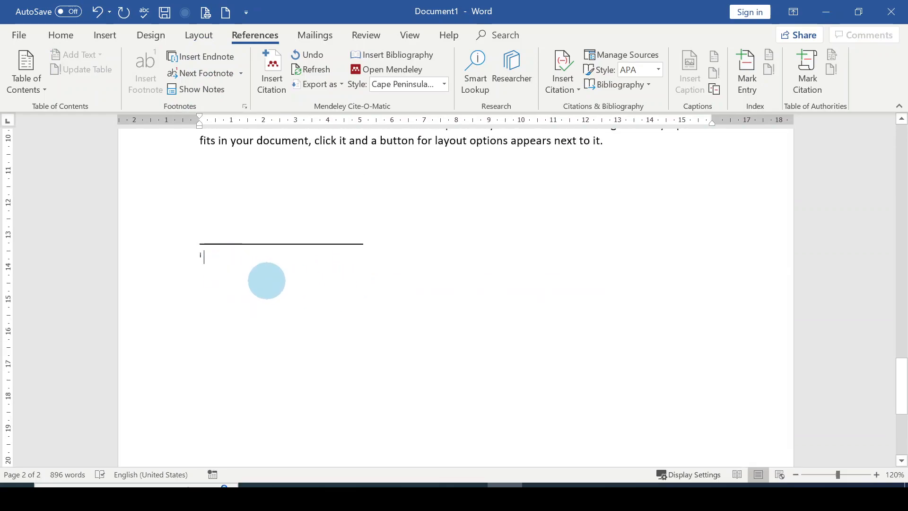
{"action": "scroll", "coordinate": [266, 281], "scroll_direction": "up", "scroll_amount": 5}
{"action": "scroll", "coordinate": [272, 283], "scroll_direction": "up", "scroll_amount": 3}
{"action": "scroll", "coordinate": [272, 283], "scroll_direction": "down", "scroll_amount": 7}
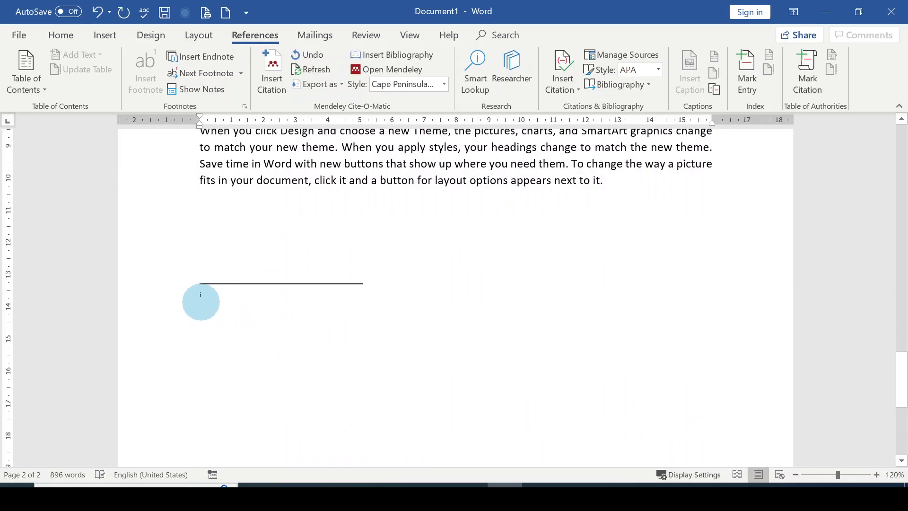
{"action": "key", "text": "ctrl+z"}
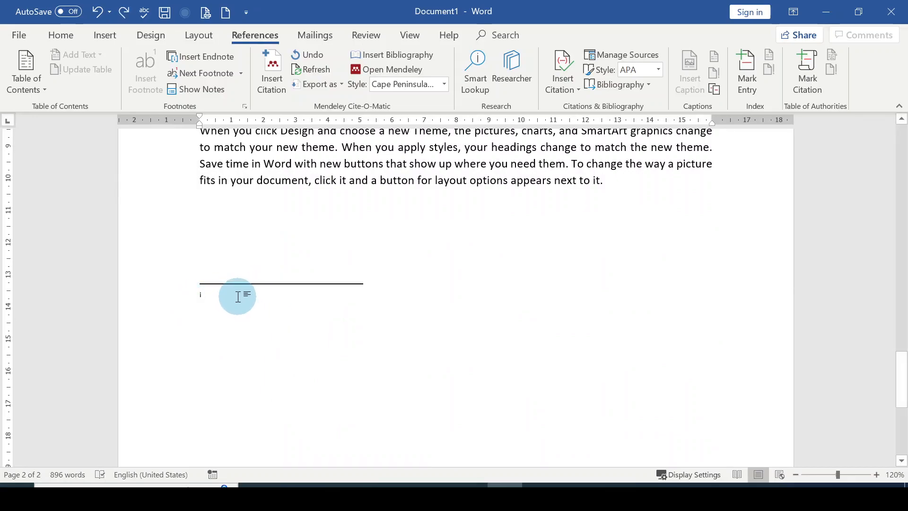
{"action": "type", "text": "https://en.wikipedia.org/wiki/EndNote"}
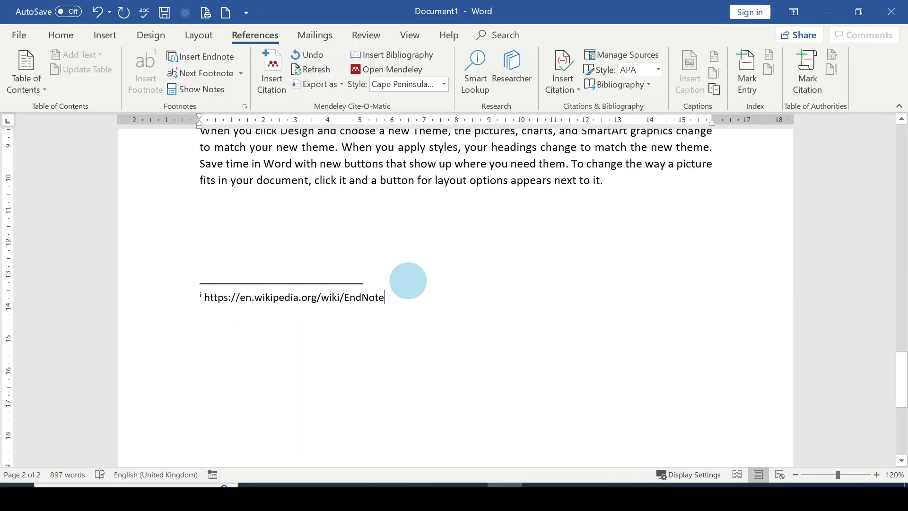
{"action": "left_click", "coordinate": [441, 272]}
- Jump from the endnote's mark to its reference after the "Themes and styles" line and preview the note text there
{"action": "scroll", "coordinate": [457, 281], "scroll_direction": "up", "scroll_amount": 1}
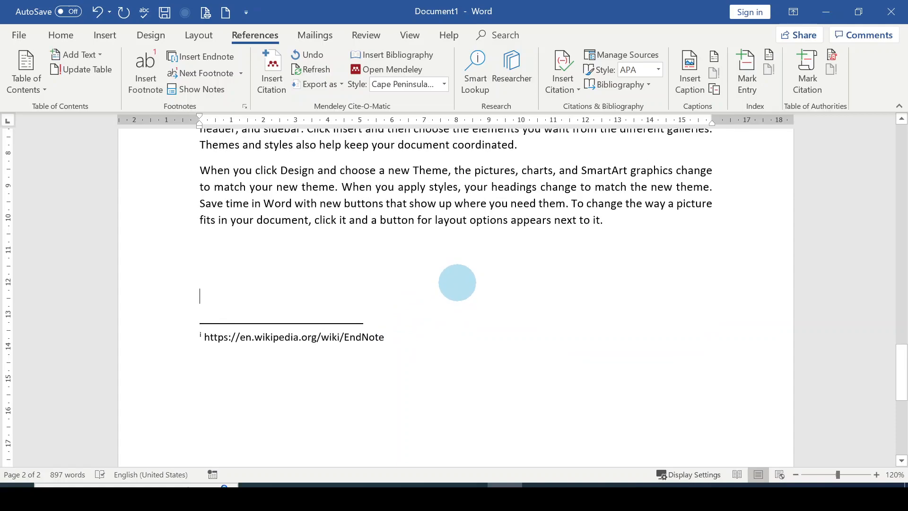
{"action": "scroll", "coordinate": [457, 282], "scroll_direction": "up", "scroll_amount": 1}
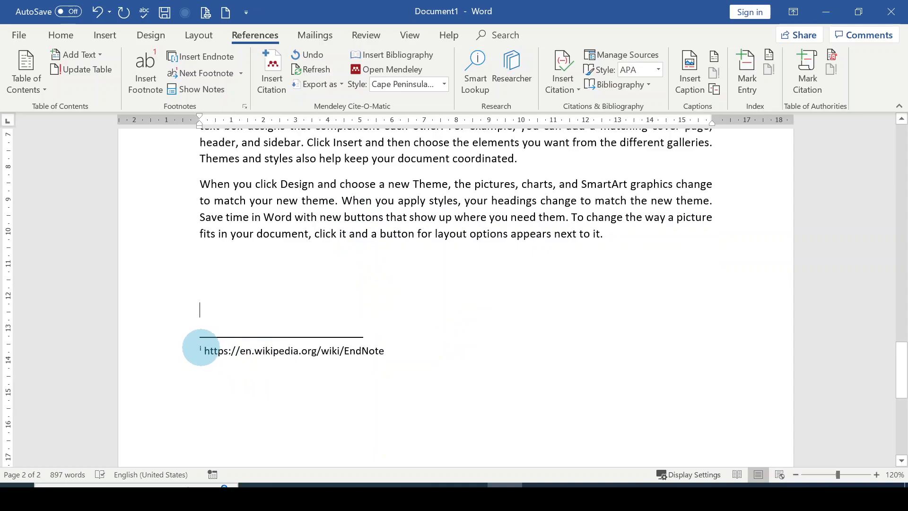
{"action": "left_click", "coordinate": [200, 350]}
{"action": "double_click", "coordinate": [200, 350]}
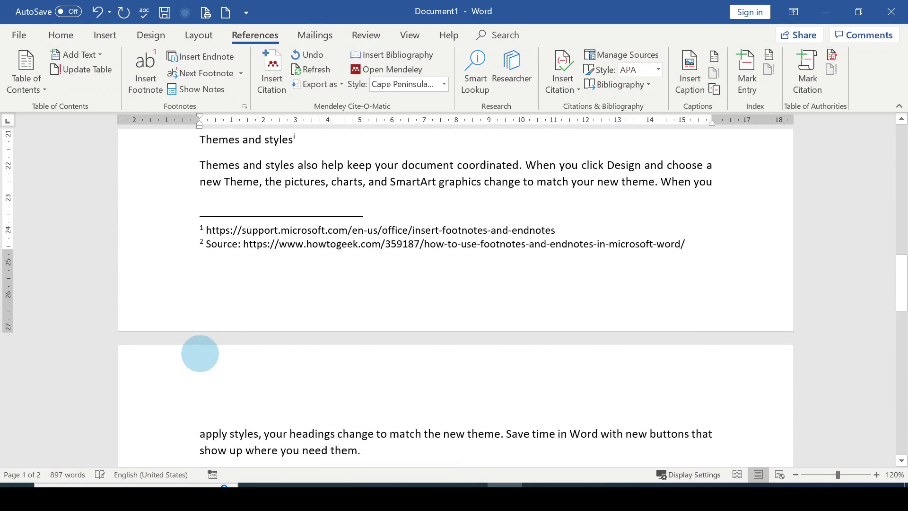
{"action": "left_click", "coordinate": [329, 175]}
{"action": "scroll", "coordinate": [328, 176], "scroll_direction": "up", "scroll_amount": 2}
{"action": "scroll", "coordinate": [329, 175], "scroll_direction": "up", "scroll_amount": 1}
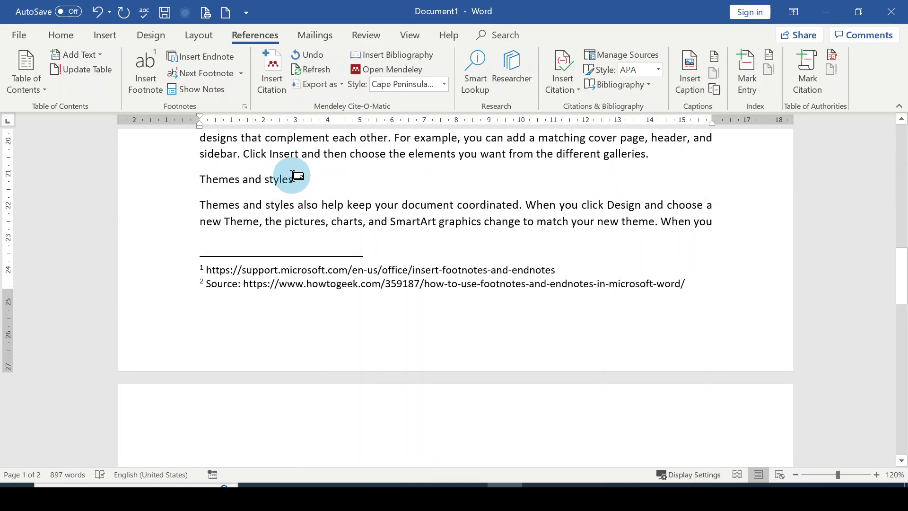
{"action": "mouse_move", "coordinate": [292, 176]}
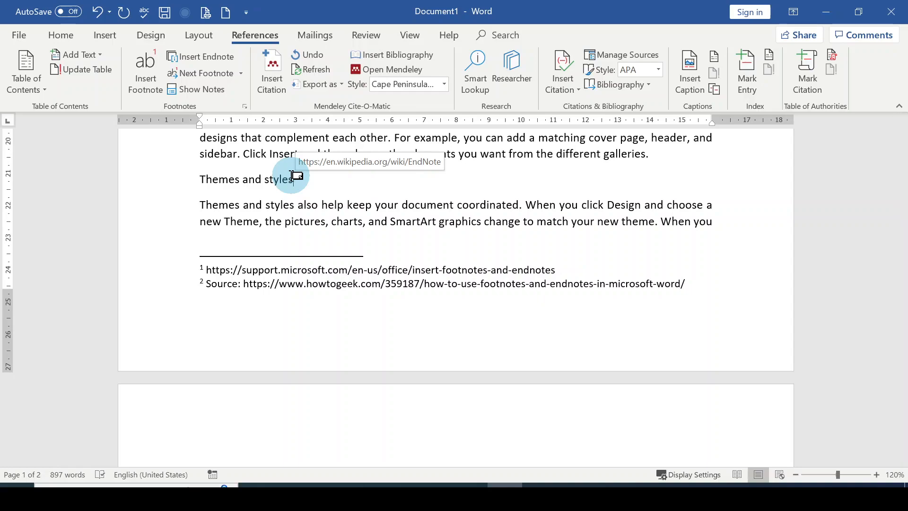
{"action": "scroll", "coordinate": [316, 194], "scroll_direction": "down", "scroll_amount": 5}
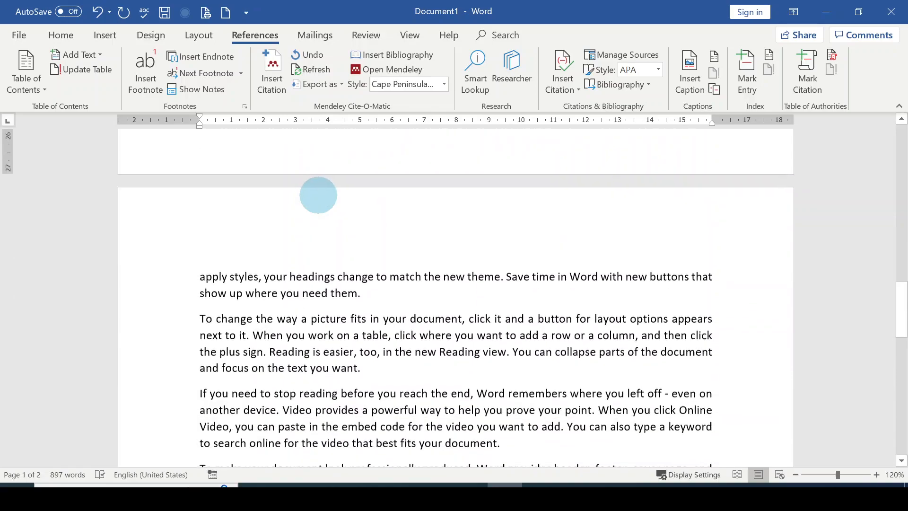
{"action": "scroll", "coordinate": [318, 195], "scroll_direction": "up", "scroll_amount": 3}
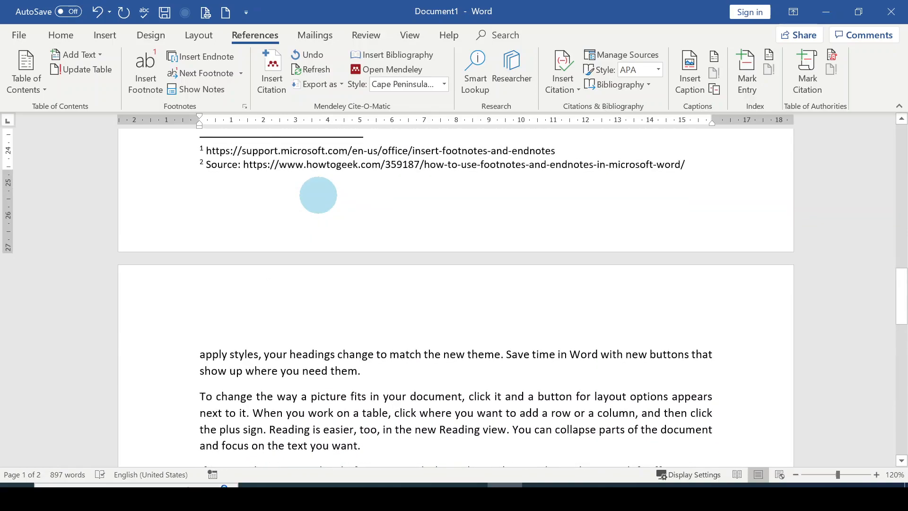
{"action": "scroll", "coordinate": [318, 195], "scroll_direction": "down", "scroll_amount": 2}
{"action": "left_click", "coordinate": [201, 318]}
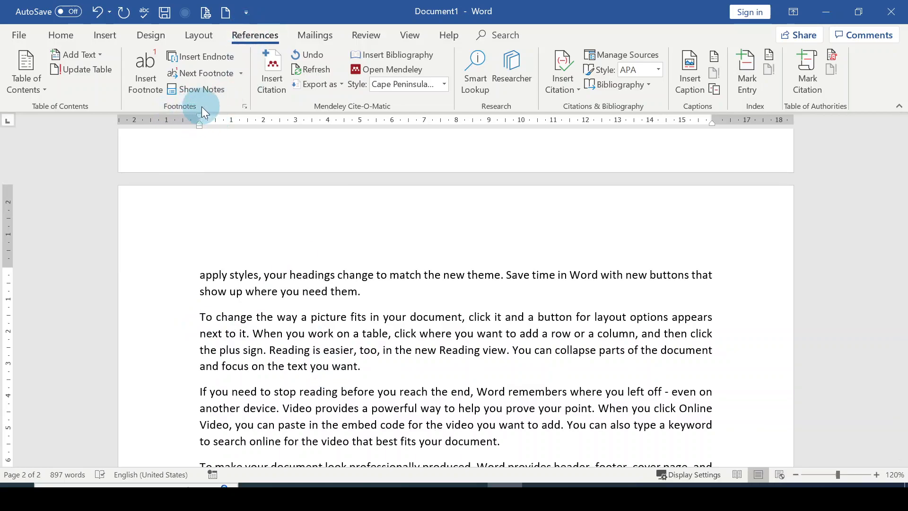
{"action": "left_click", "coordinate": [203, 57]}
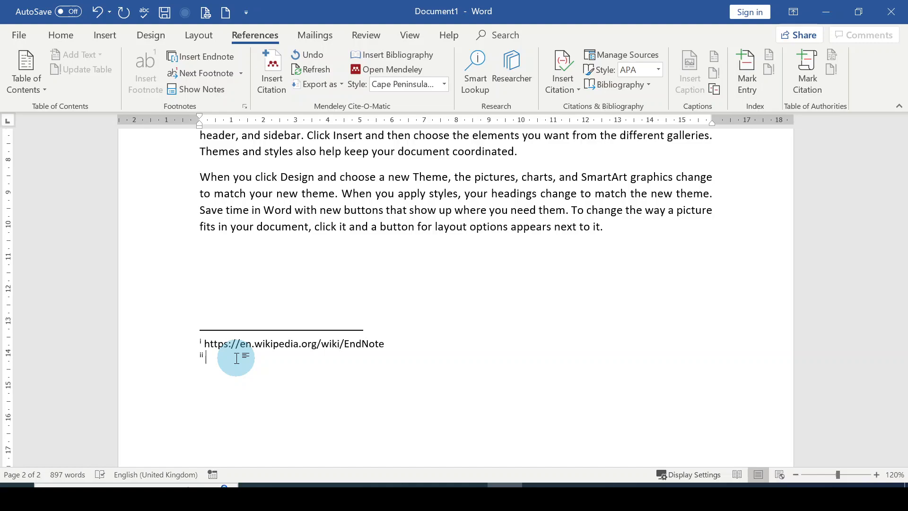
{"action": "type", "text": "Source:"}
{"action": "type", "text": "https://www.scribbr.com/citing-sources/endnotes/"}
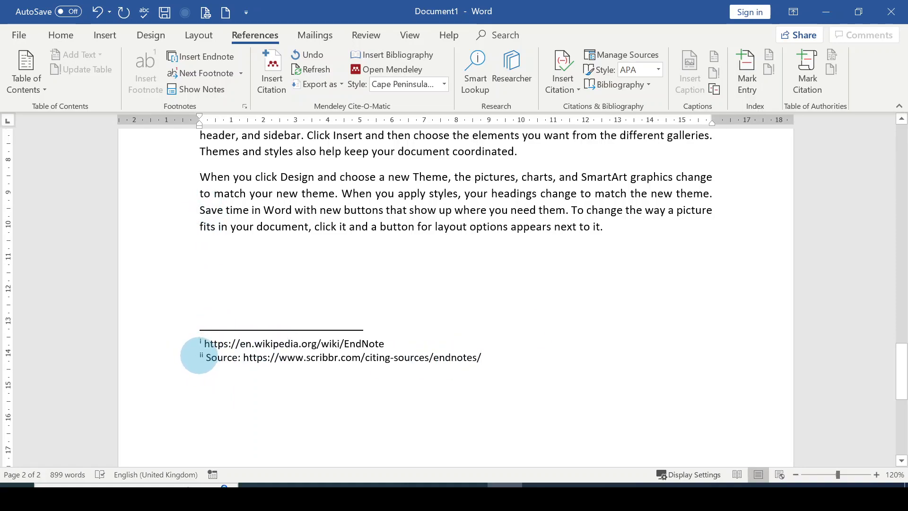
- Locate the second endnote's reference mark in the text and jump from it to the note
{"action": "scroll", "coordinate": [198, 356], "scroll_direction": "up", "scroll_amount": 5}
{"action": "left_click", "coordinate": [201, 210]}
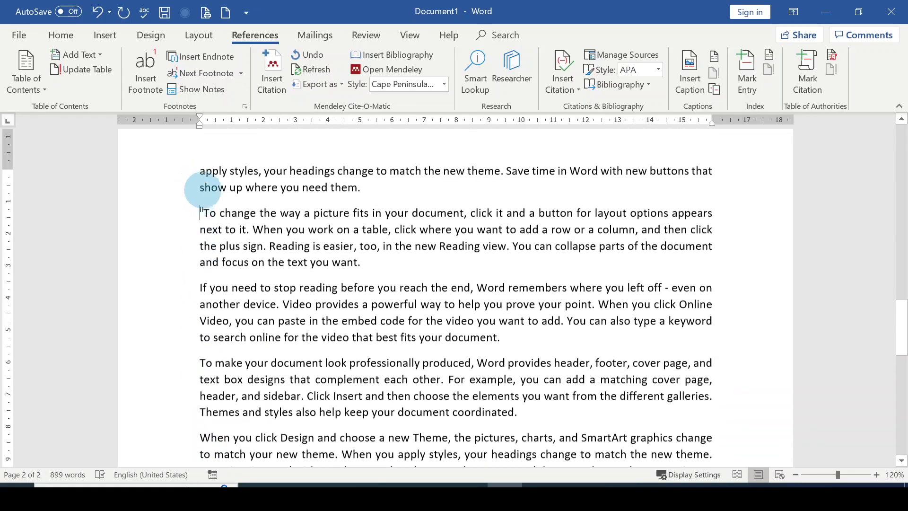
{"action": "mouse_move", "coordinate": [199, 216]}
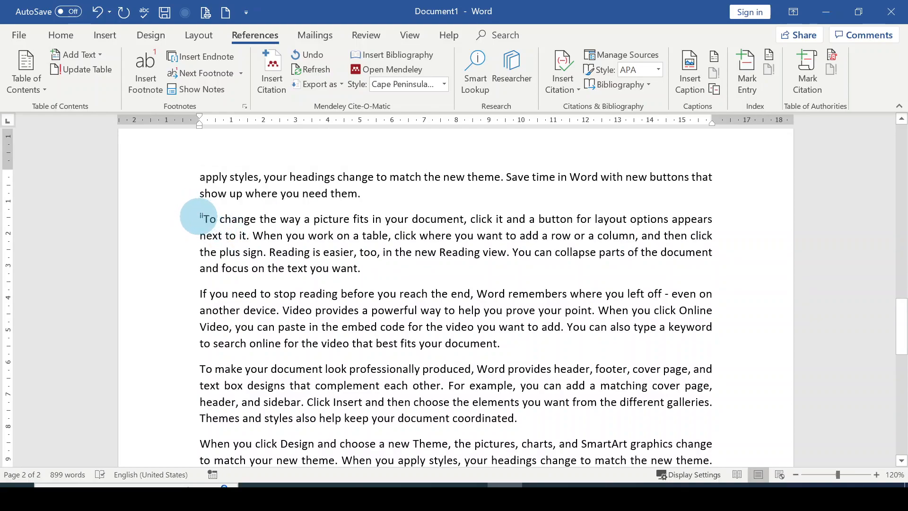
{"action": "double_click", "coordinate": [200, 215]}
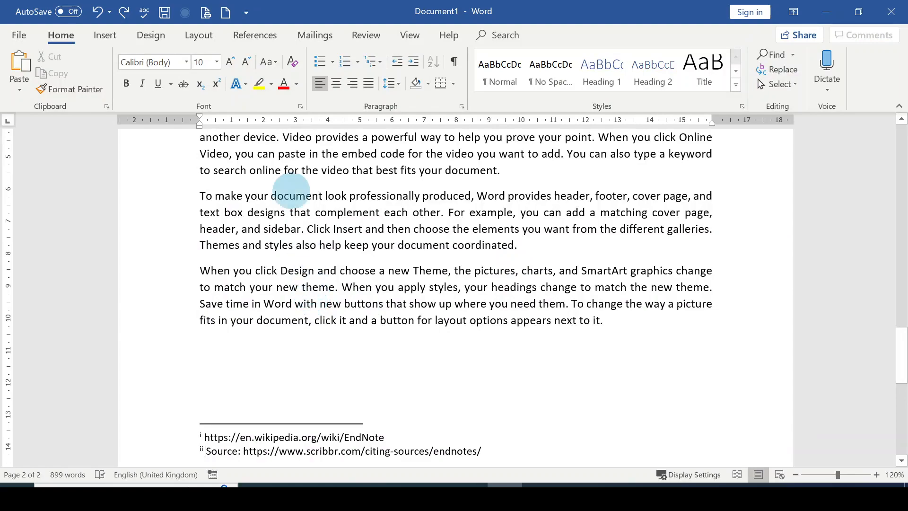
- Open the footnote and endnote options and set the endnote location to End of document
{"action": "left_click", "coordinate": [252, 36]}
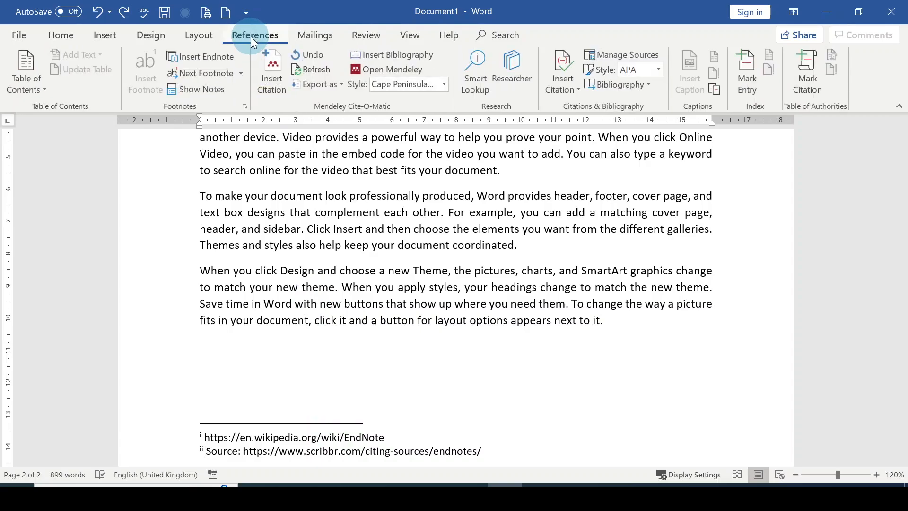
{"action": "left_click", "coordinate": [244, 107]}
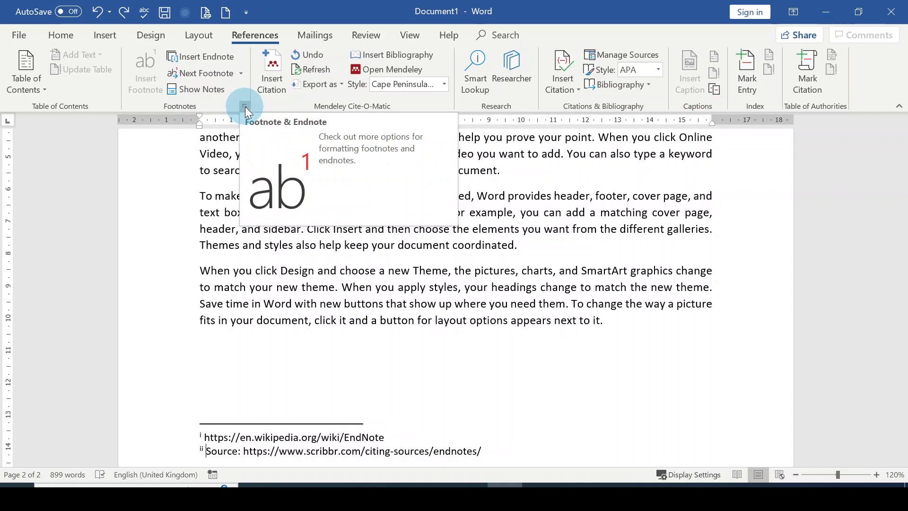
{"action": "left_click", "coordinate": [484, 166]}
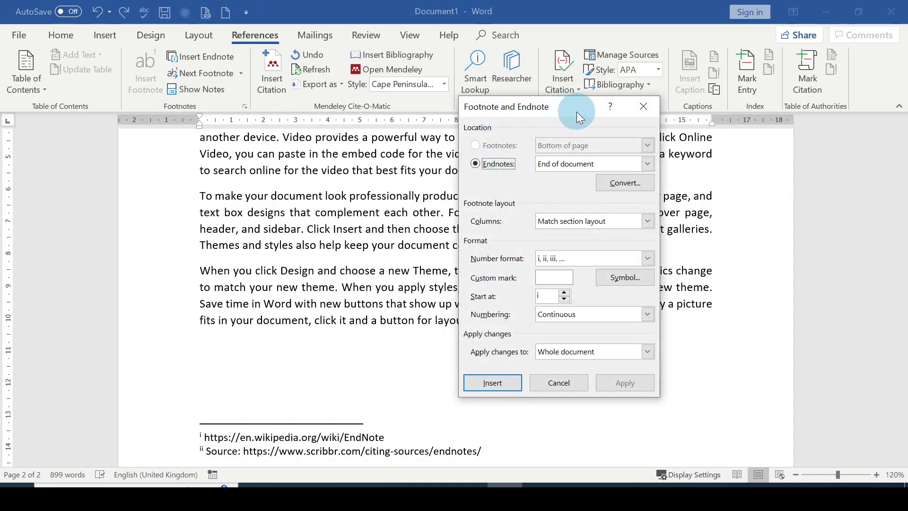
{"action": "left_click", "coordinate": [475, 165]}
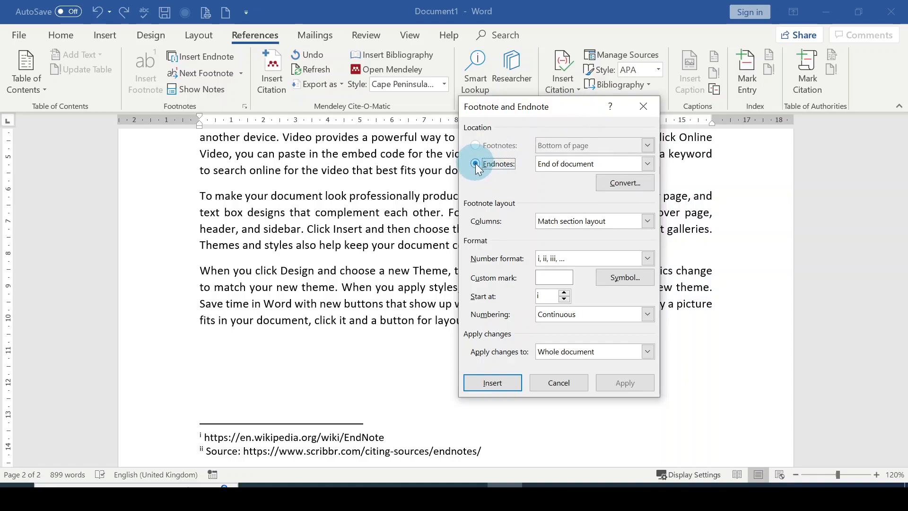
{"action": "left_click", "coordinate": [550, 170]}
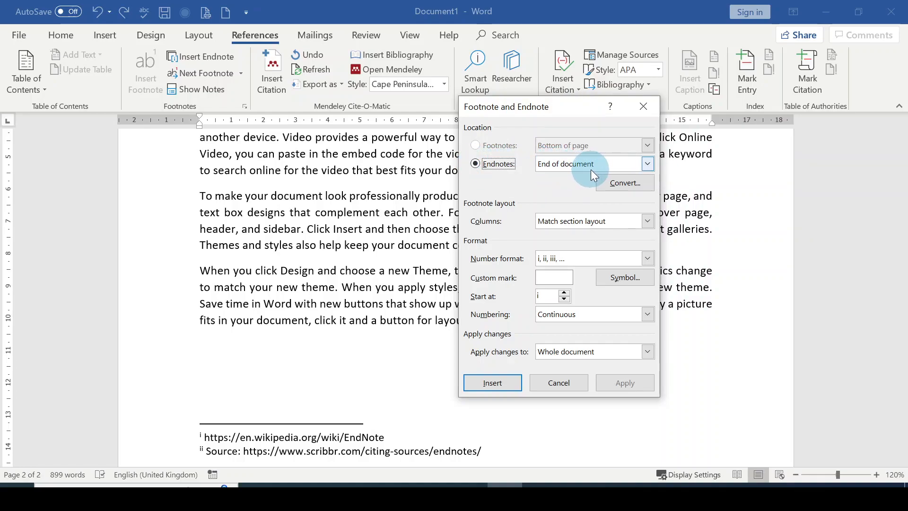
{"action": "left_click", "coordinate": [647, 164]}
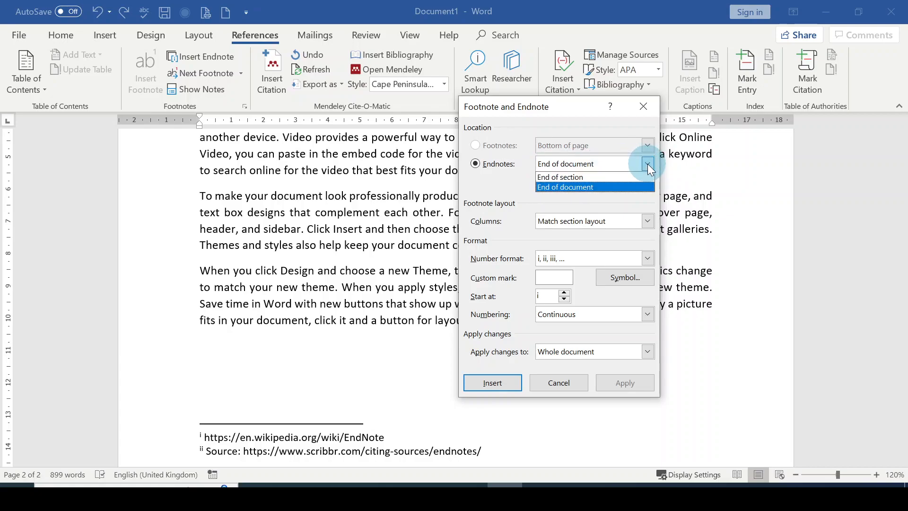
{"action": "left_click", "coordinate": [582, 189]}
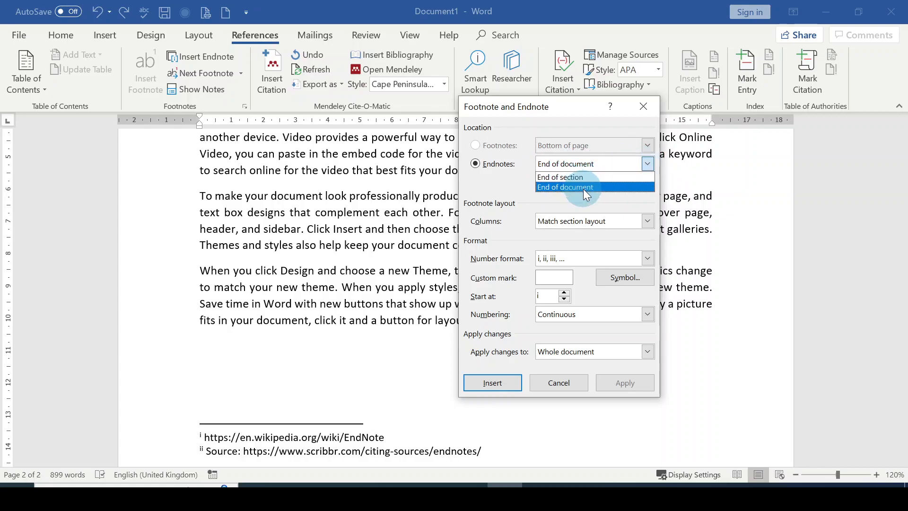
{"action": "left_click", "coordinate": [550, 174]}
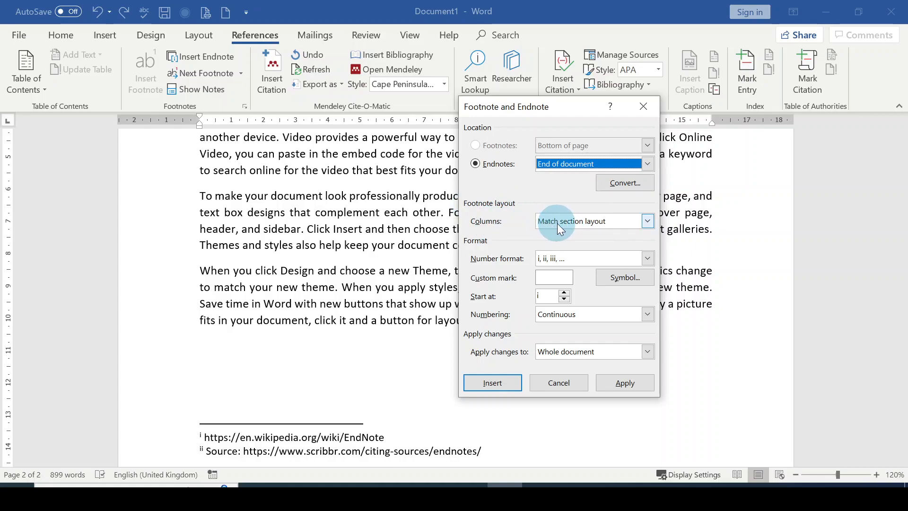
- Keep the columns at Match section layout and set the endnote number format to 1, 2, 3, … starting at 1
{"action": "left_click", "coordinate": [647, 221]}
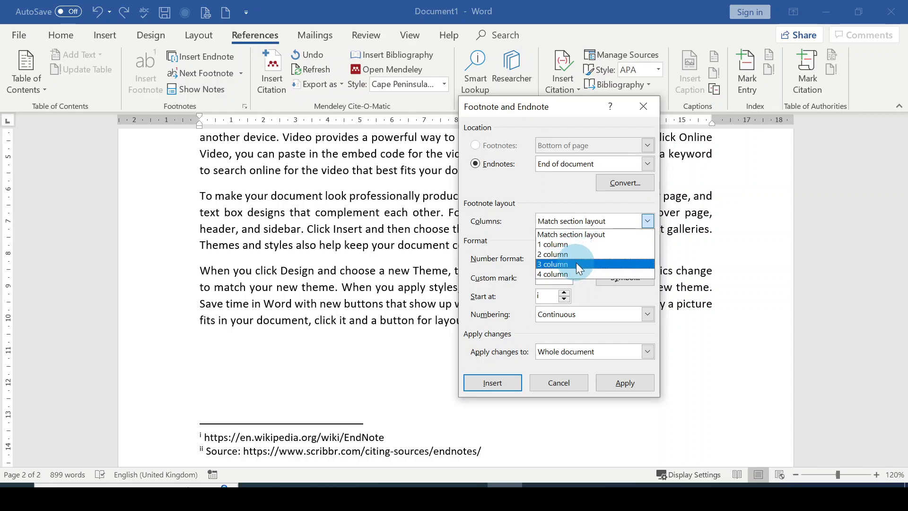
{"action": "left_click", "coordinate": [482, 243]}
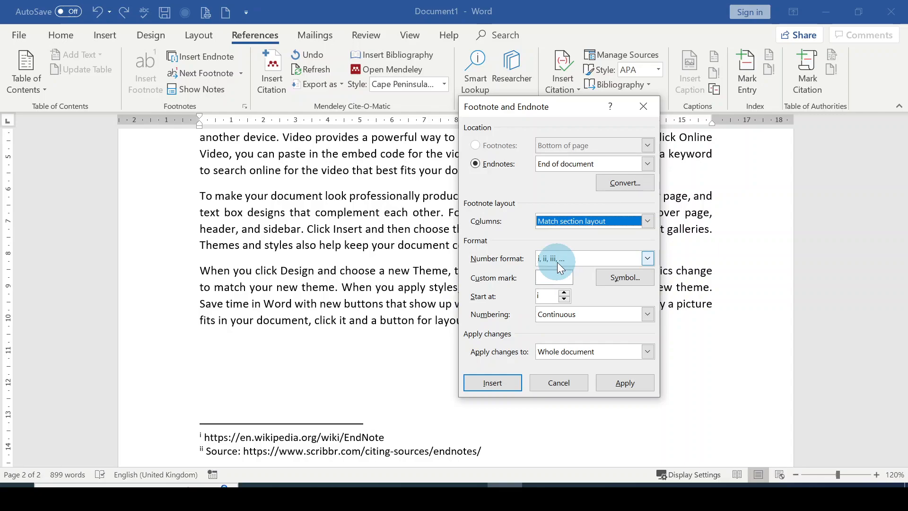
{"action": "left_click", "coordinate": [647, 258]}
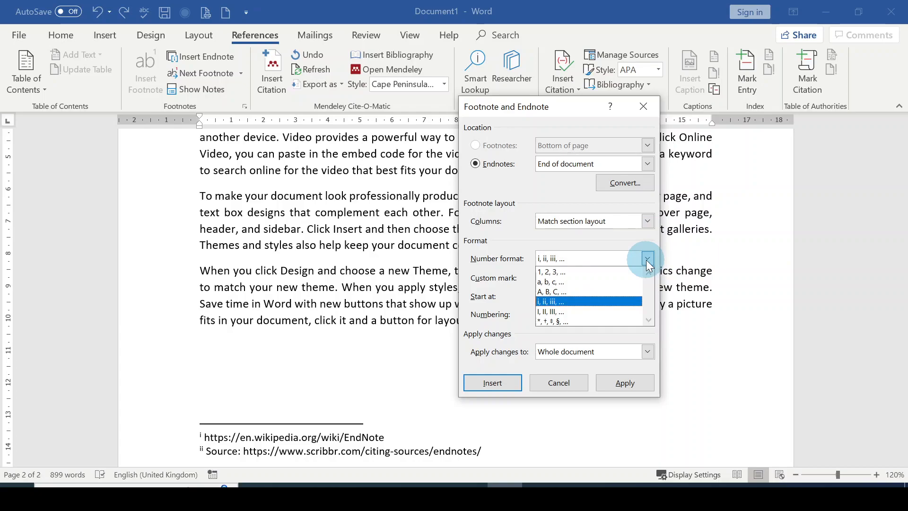
{"action": "left_click", "coordinate": [539, 273]}
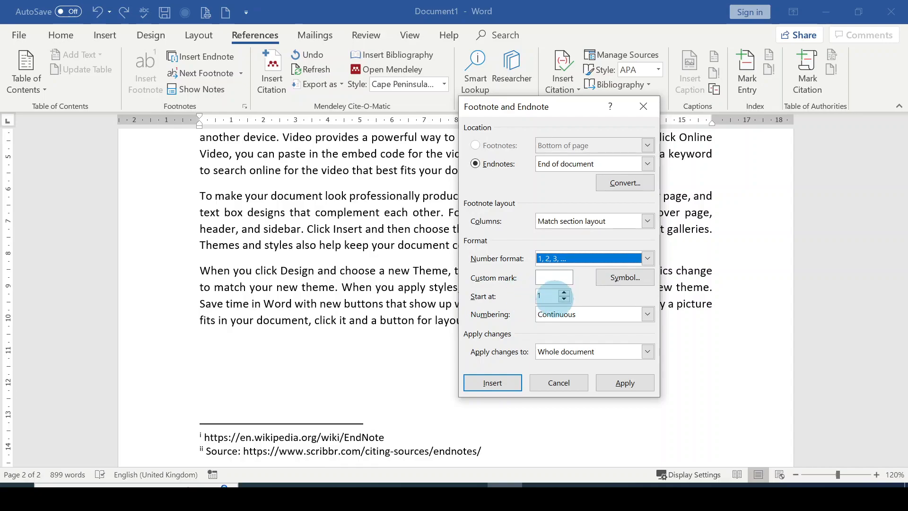
{"action": "left_click", "coordinate": [564, 296]}
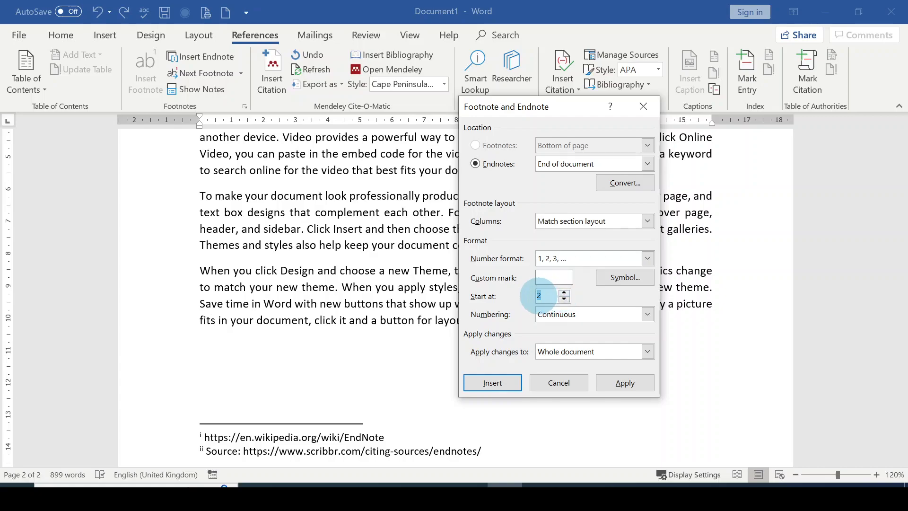
{"action": "left_click", "coordinate": [564, 300]}
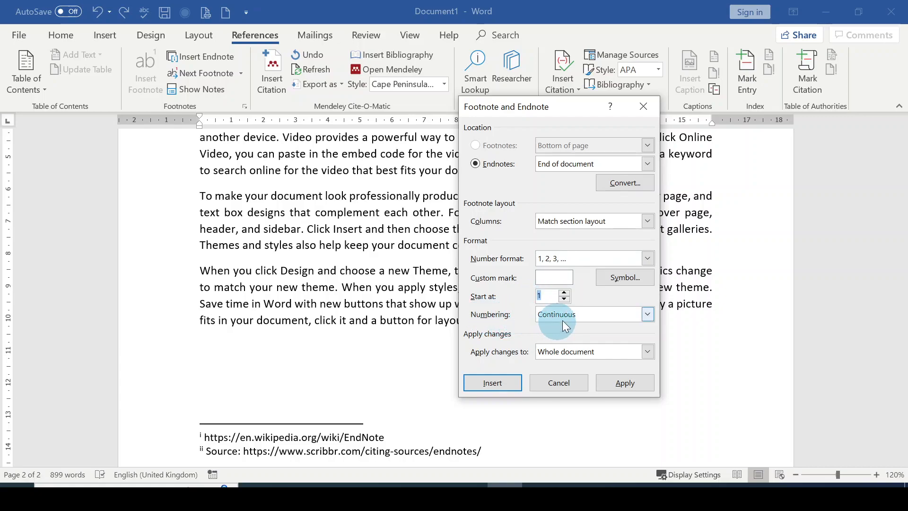
- Keep the endnote numbering Continuous, apply the settings to the whole document and check the marks of both endnotes
{"action": "left_click", "coordinate": [648, 314]}
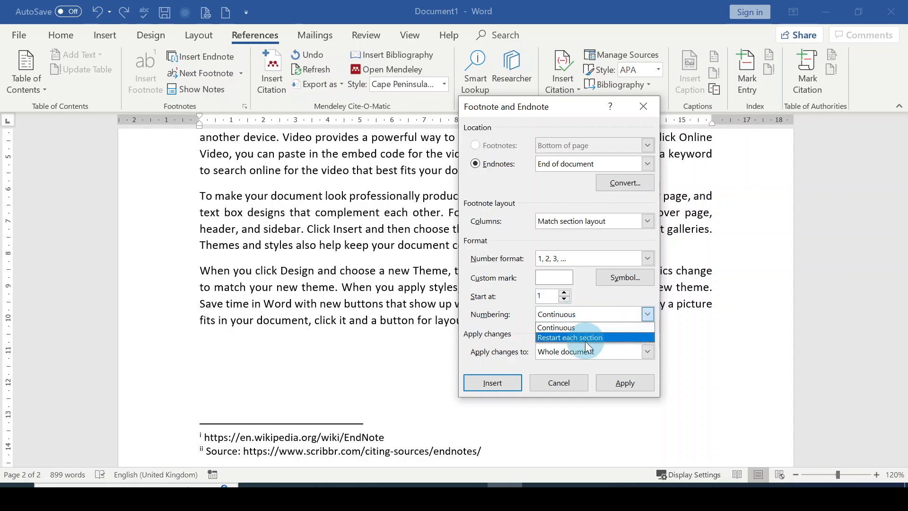
{"action": "left_click", "coordinate": [527, 316]}
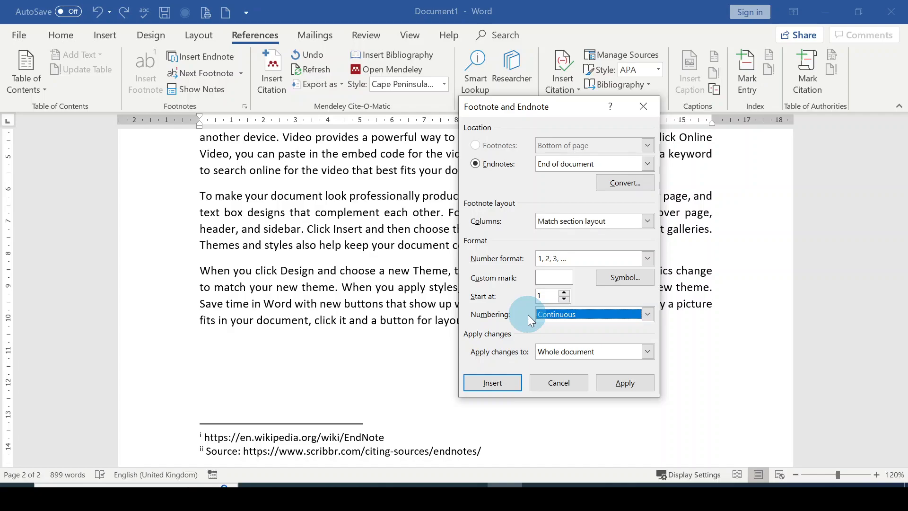
{"action": "left_click", "coordinate": [648, 314]}
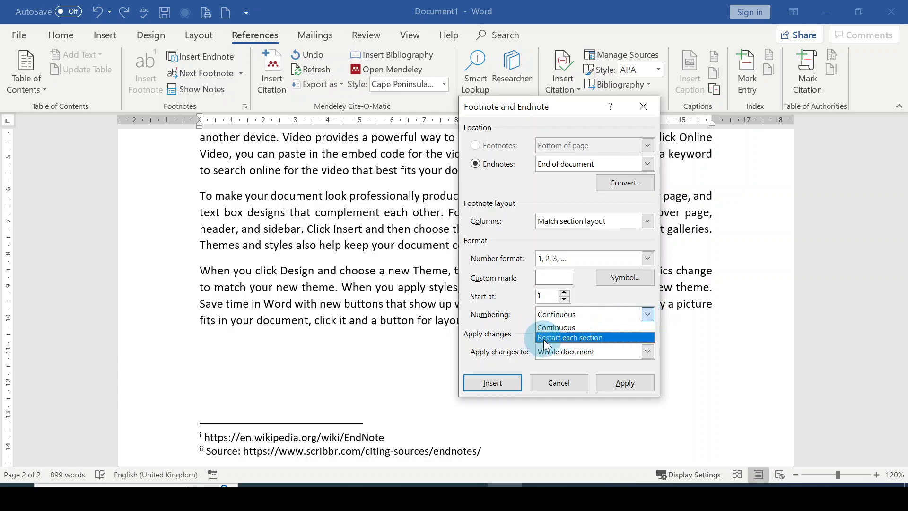
{"action": "left_click", "coordinate": [524, 321]}
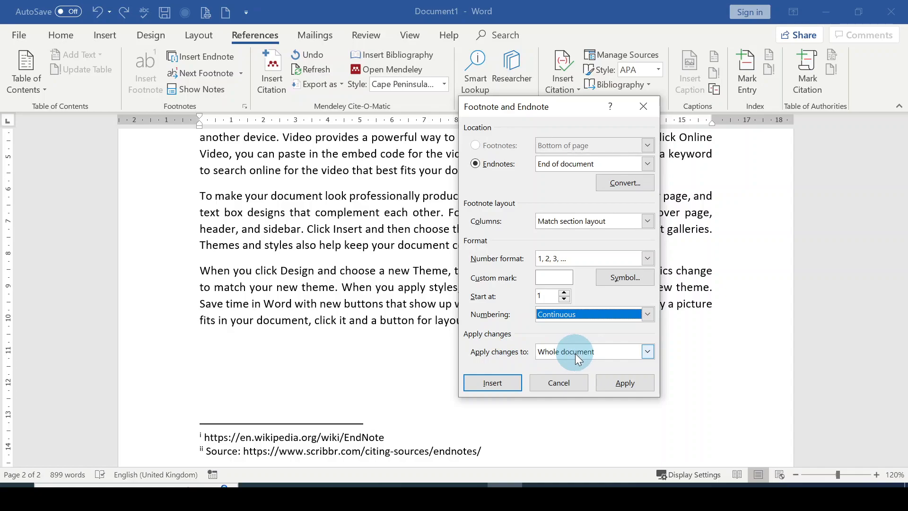
{"action": "left_click", "coordinate": [623, 383]}
{"action": "scroll", "coordinate": [567, 349], "scroll_direction": "down", "scroll_amount": 3}
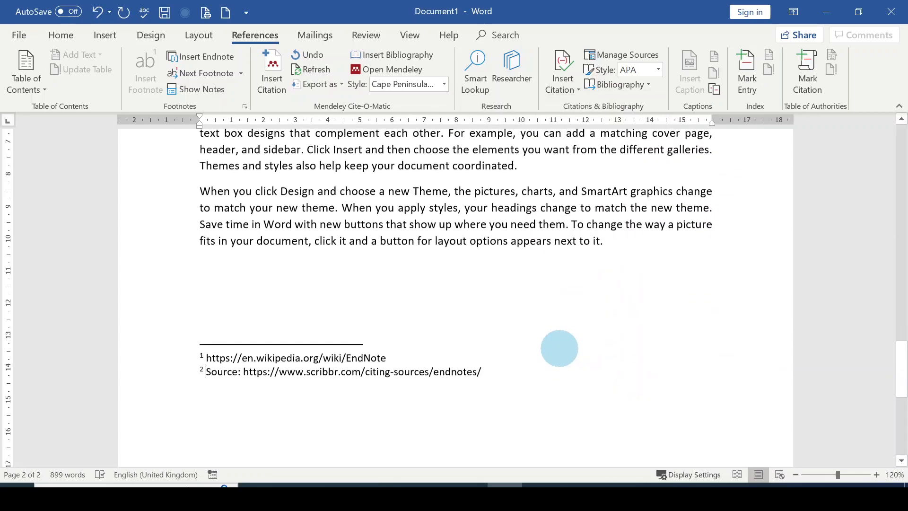
{"action": "left_click", "coordinate": [205, 371]}
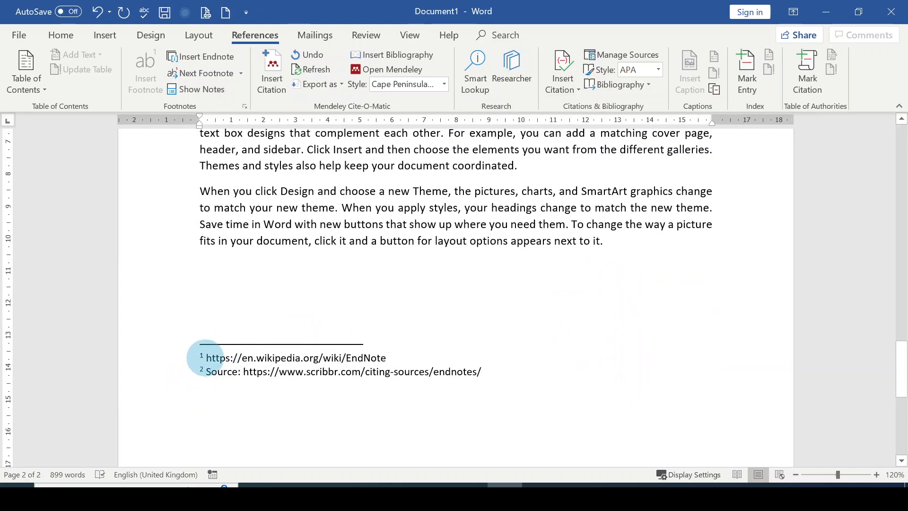
- Check the endnotes on the second page and the footnotes on the first page in the print preview, and return to the document
{"action": "scroll", "coordinate": [439, 317], "scroll_direction": "up", "scroll_amount": 1}
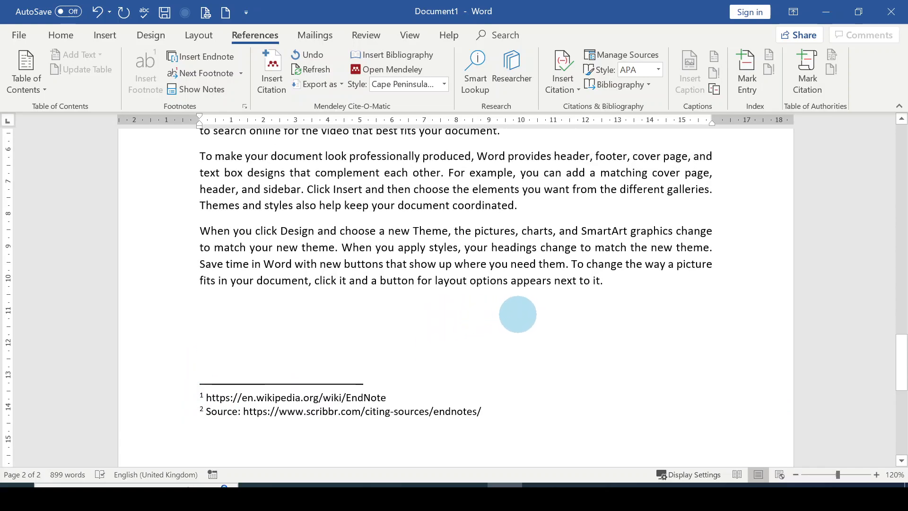
{"action": "scroll", "coordinate": [517, 315], "scroll_direction": "up", "scroll_amount": 2}
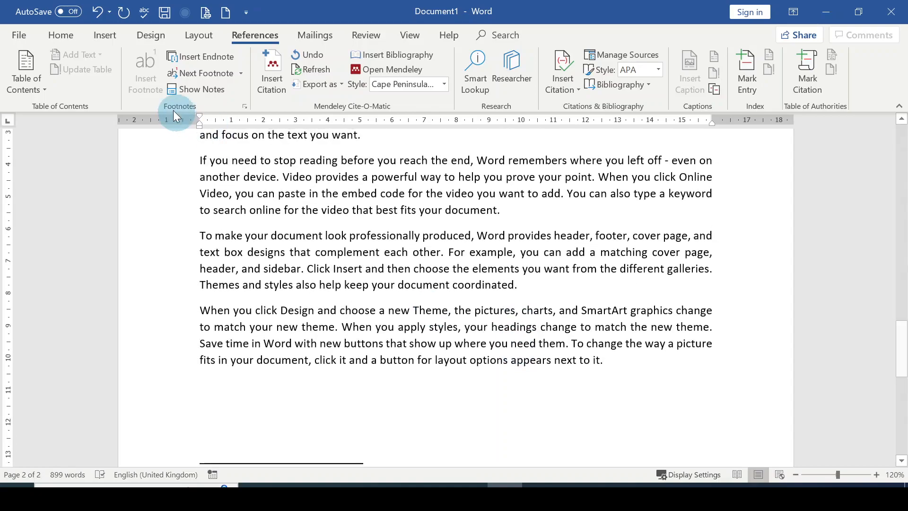
{"action": "left_click", "coordinate": [20, 35]}
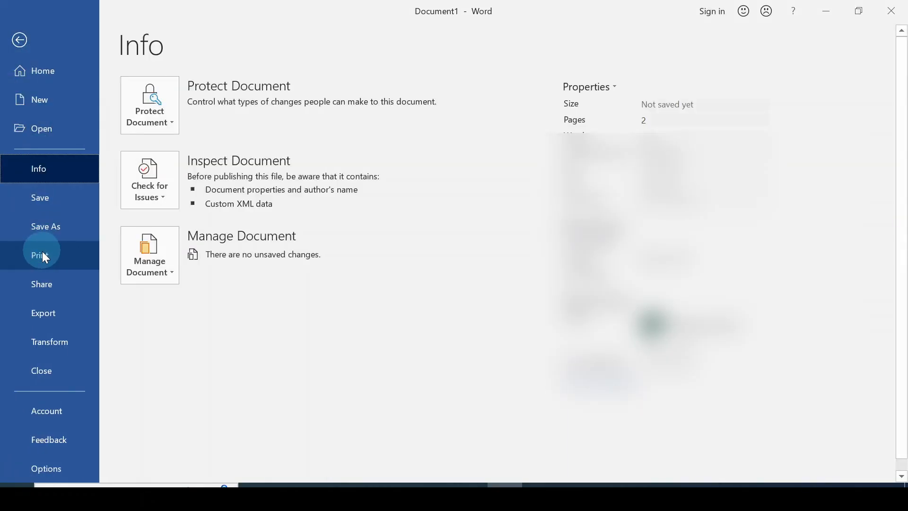
{"action": "left_click", "coordinate": [43, 255]}
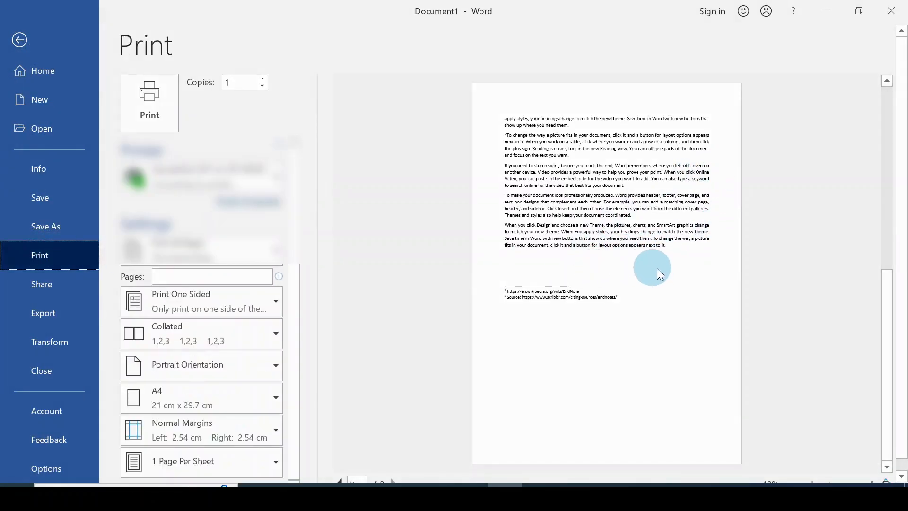
{"action": "scroll", "coordinate": [616, 284], "scroll_direction": "up", "scroll_amount": 2}
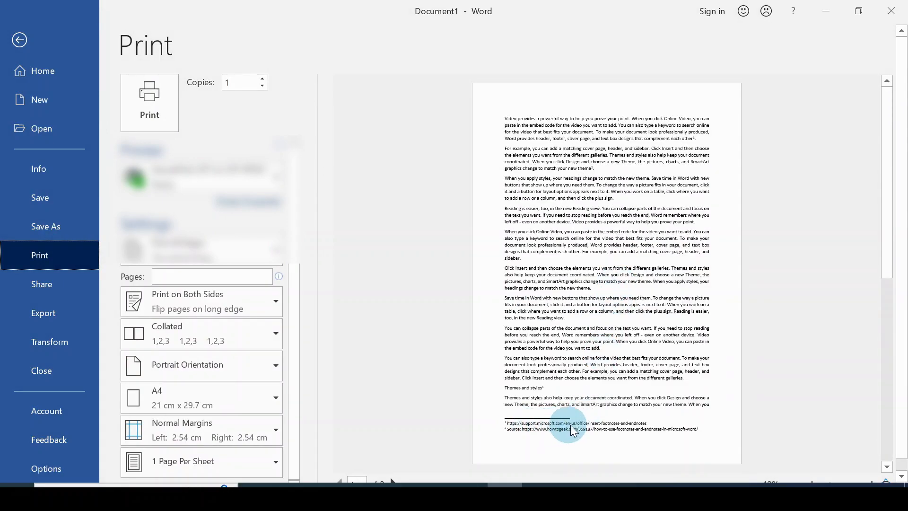
{"action": "key", "text": "Escape"}
{"action": "scroll", "coordinate": [671, 336], "scroll_direction": "up", "scroll_amount": 5}
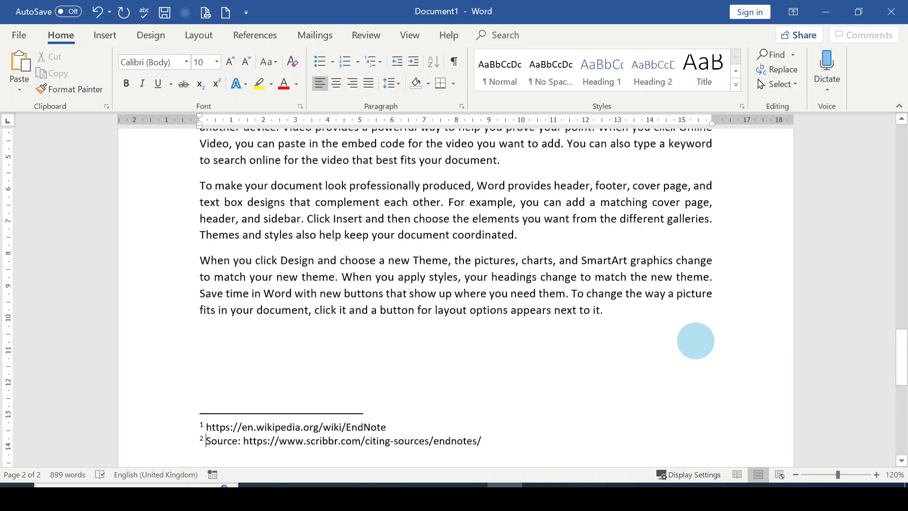
{"action": "scroll", "coordinate": [706, 343], "scroll_direction": "up", "scroll_amount": 1}
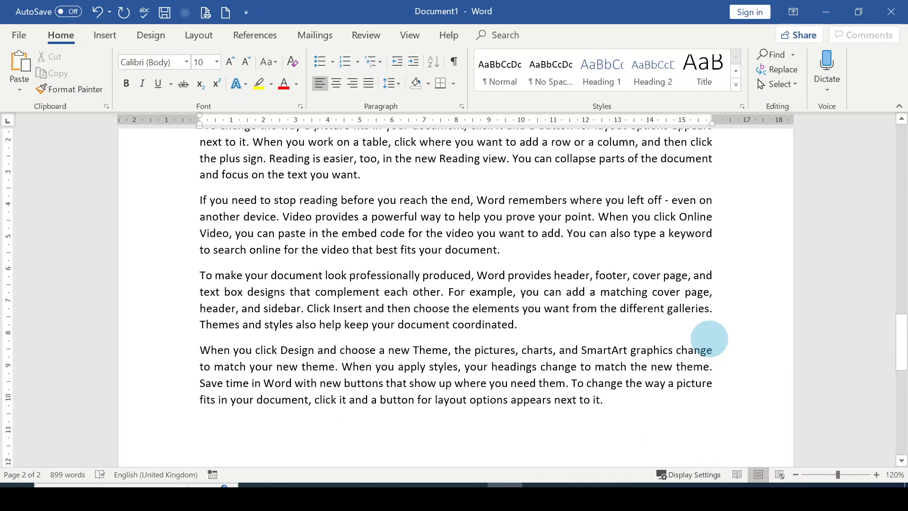